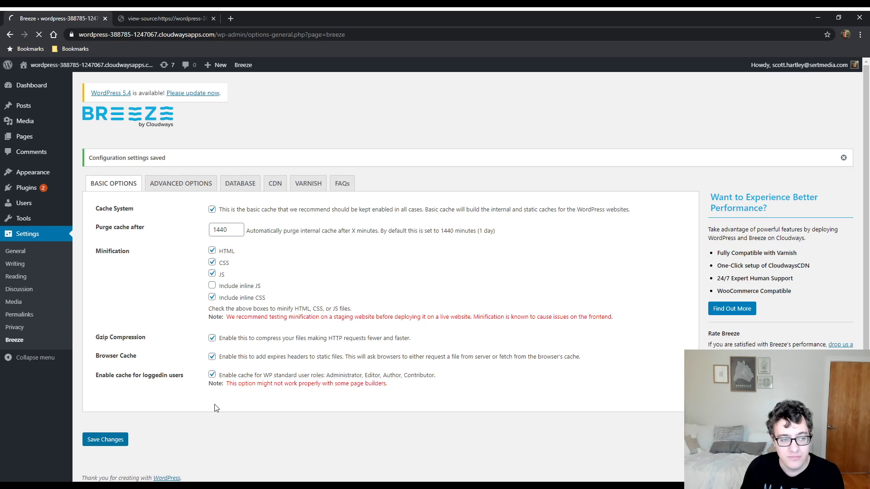
# Reload the site's page source to check the current output.
pyautogui.click(163, 15)
pyautogui.click(39, 35)
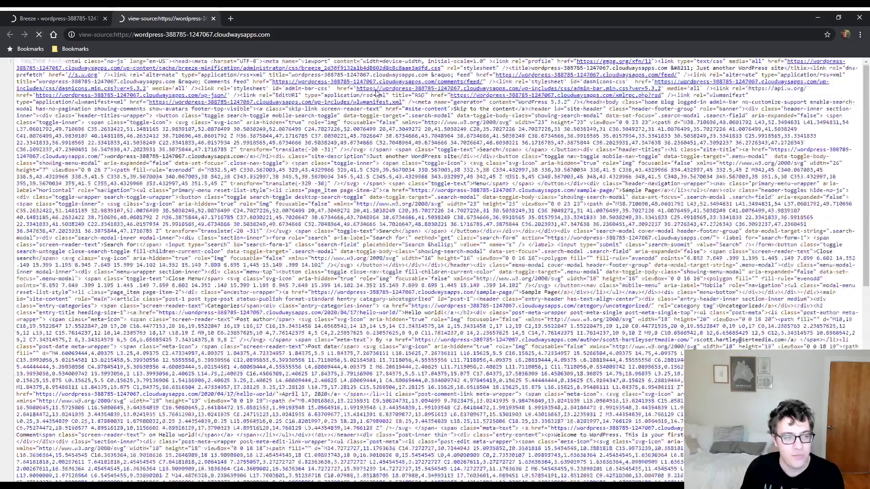
pyautogui.click(62, 19)
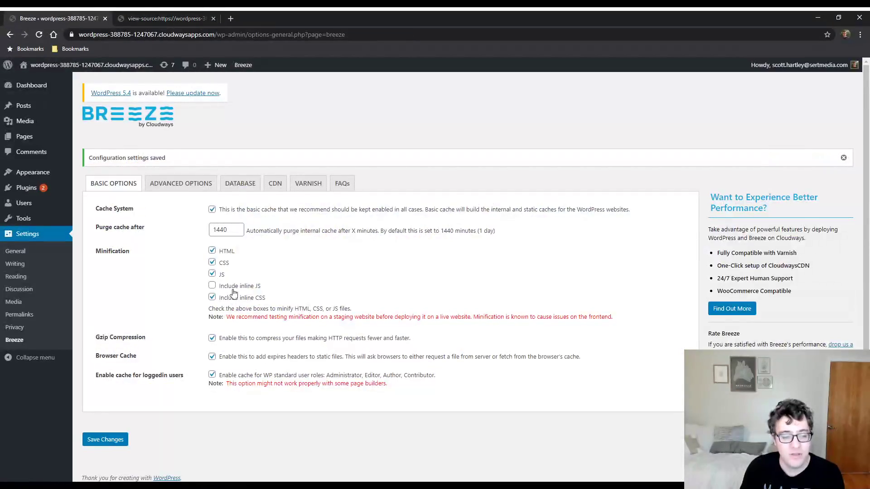
pyautogui.click(186, 12)
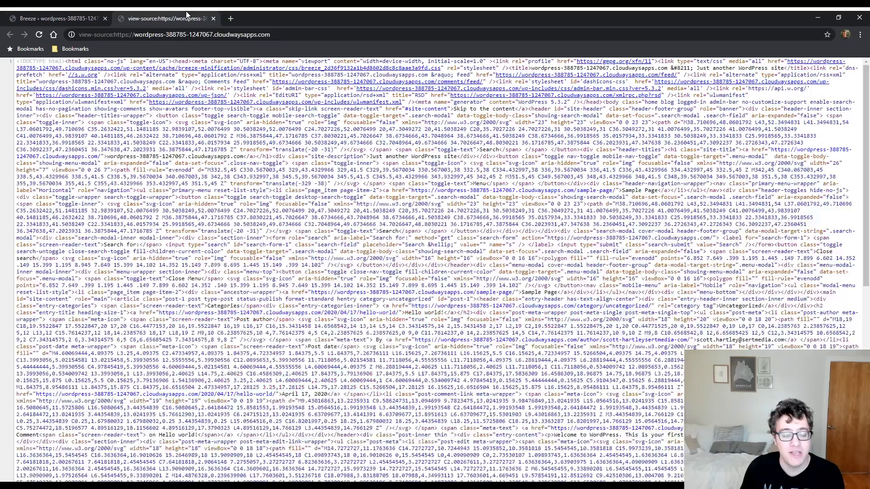
# Untick Group Files CSS and JS on Advanced Options and save.
pyautogui.click(74, 13)
pyautogui.click(180, 185)
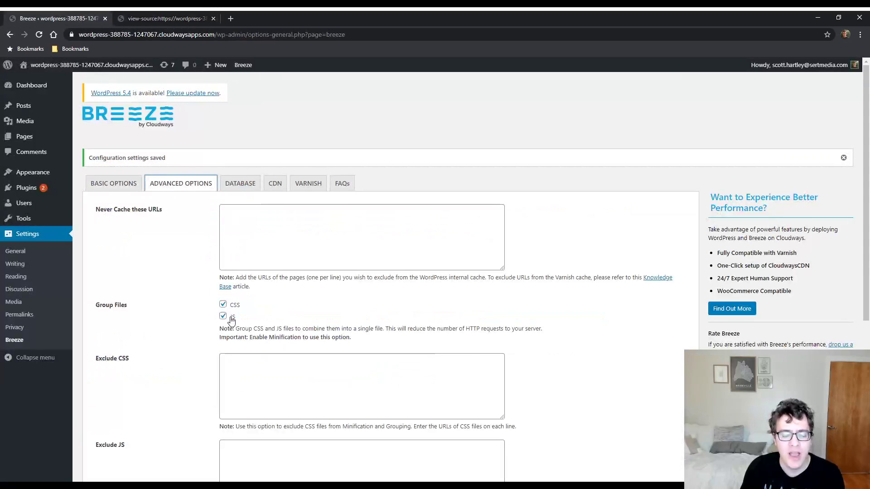
pyautogui.click(222, 304)
pyautogui.scroll(-1, 197, 390)
pyautogui.scroll(-5, 198, 390)
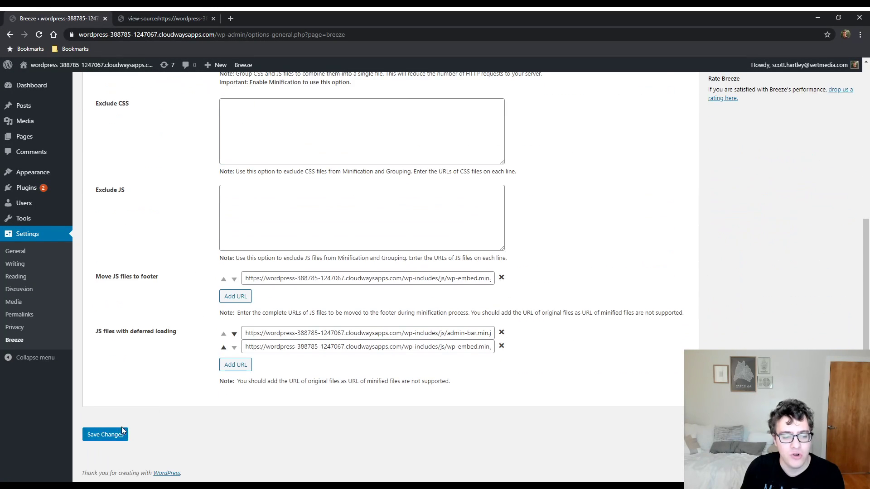
pyautogui.click(117, 437)
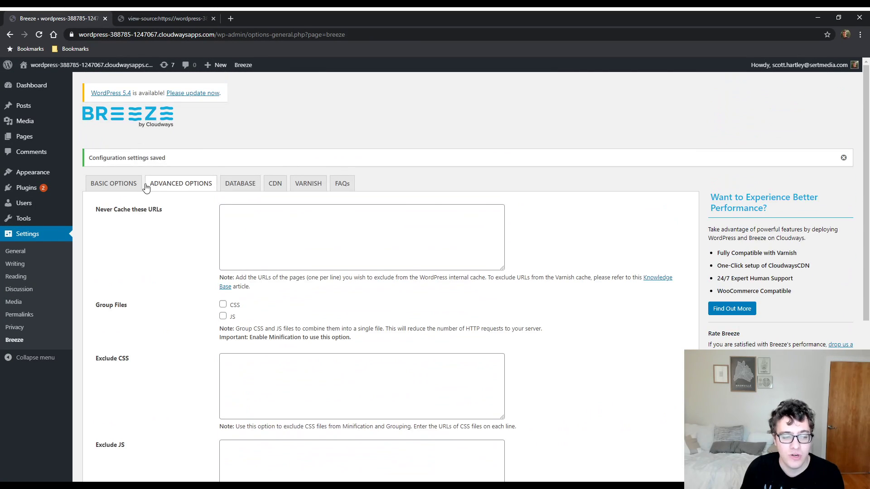
pyautogui.click(123, 188)
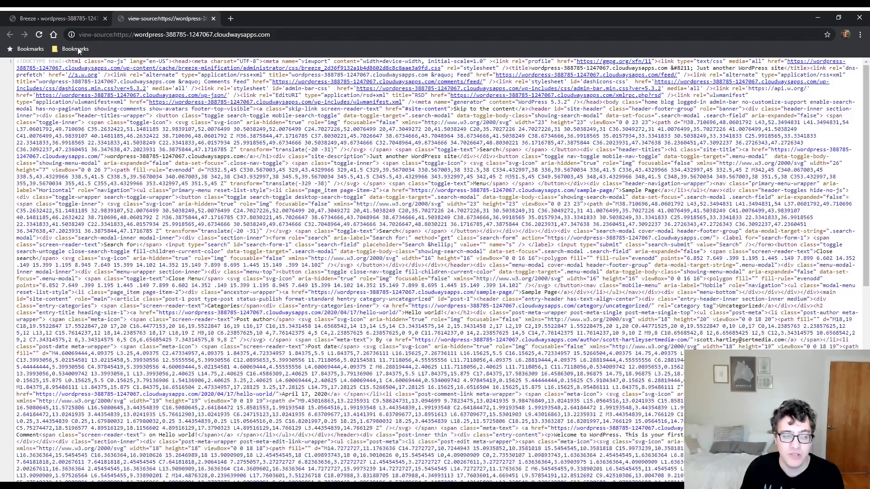
# Reload the page source and select the inline style rules in it.
pyautogui.click(39, 34)
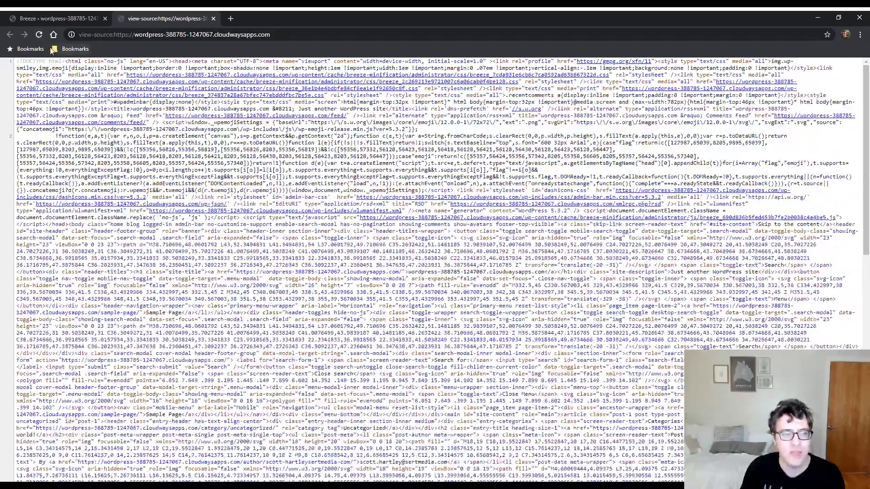
pyautogui.click(52, 15)
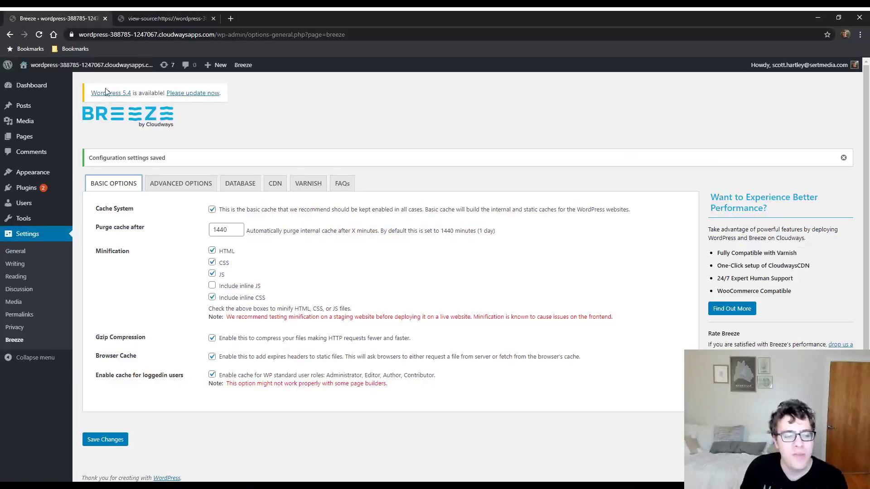
pyautogui.click(200, 20)
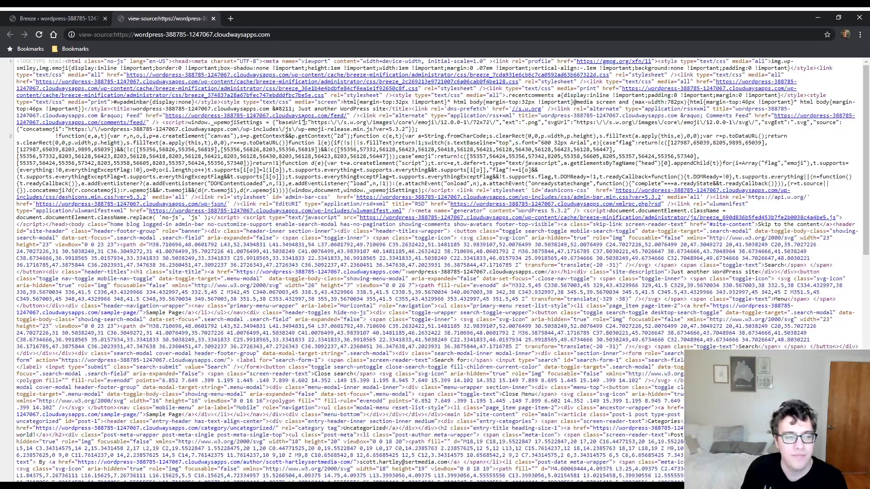
pyautogui.doubleClick(193, 103)
pyautogui.moveTo(351, 104); pyautogui.dragTo(804, 103)
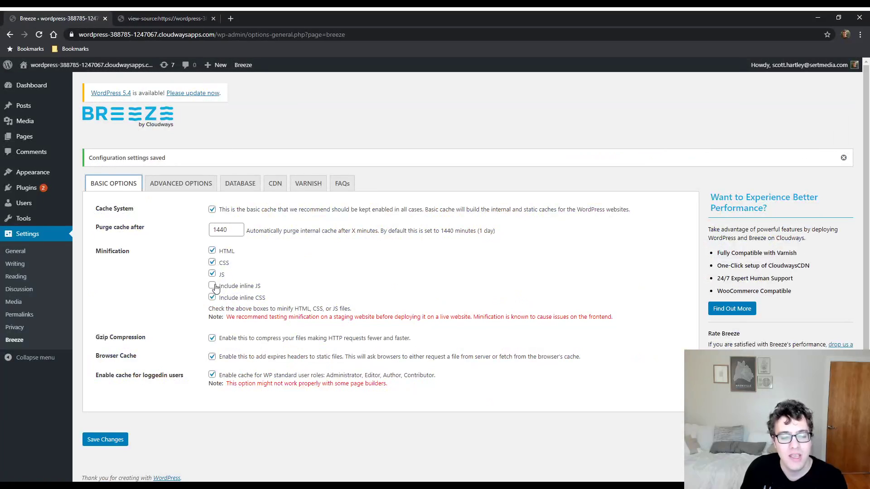
# Tick Include inline JS, save Basic Options, and reload the page source.
pyautogui.click(213, 286)
pyautogui.click(109, 439)
pyautogui.click(166, 18)
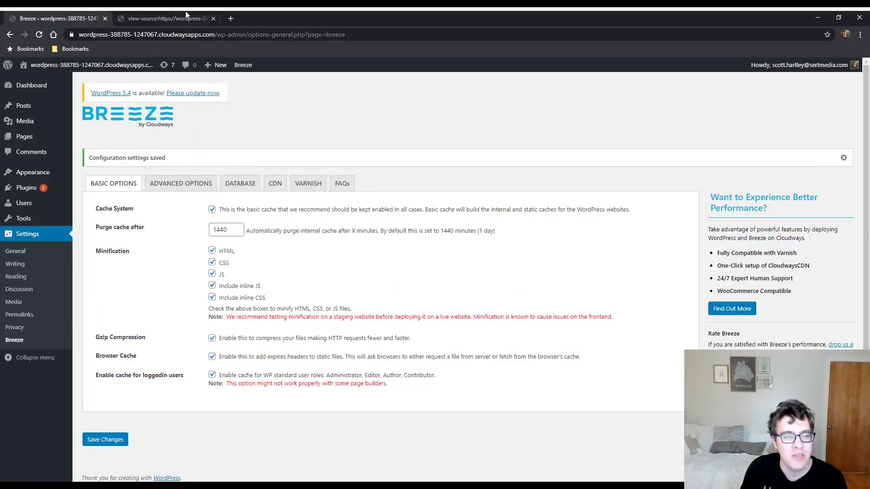
pyautogui.click(170, 19)
pyautogui.click(39, 34)
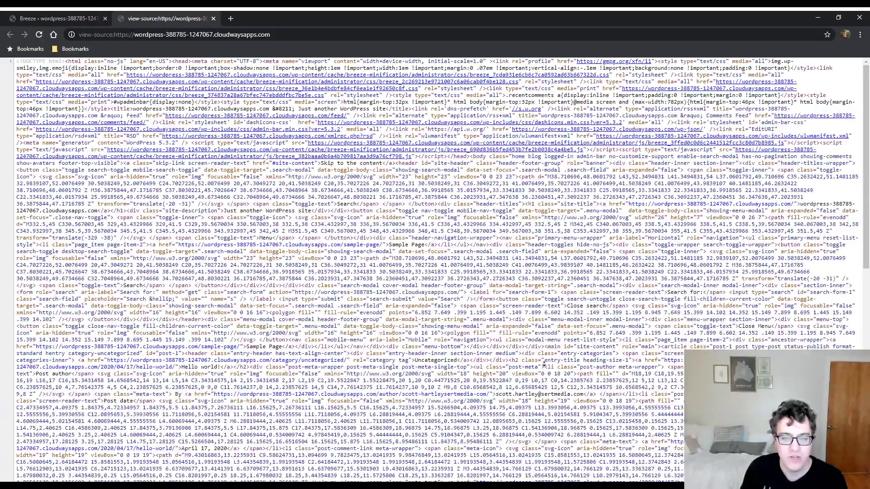
# From the end of the page source, inspect the minified Breeze script, then close it.
pyautogui.press('End')
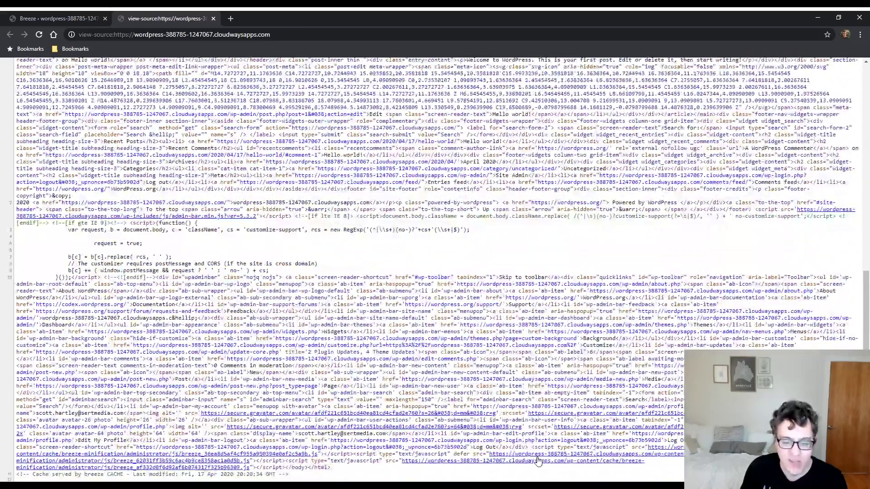
pyautogui.click(524, 463)
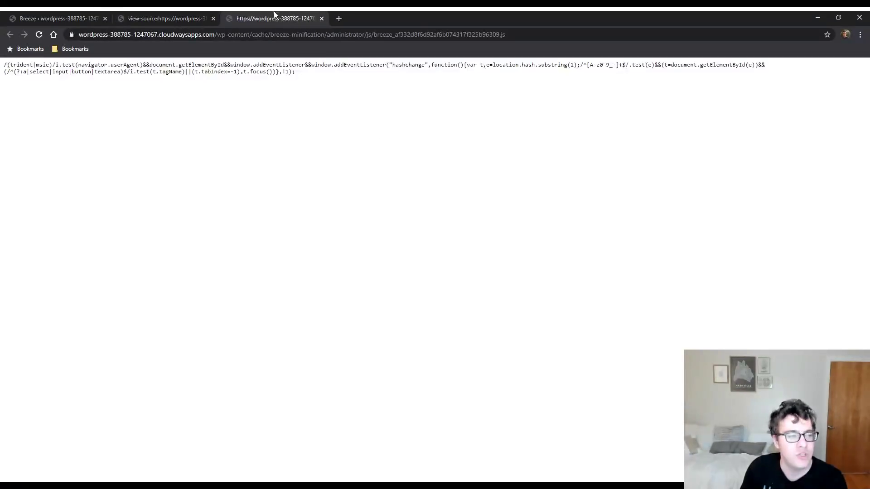
pyautogui.moveTo(308, 80); pyautogui.dragTo(87, 65)
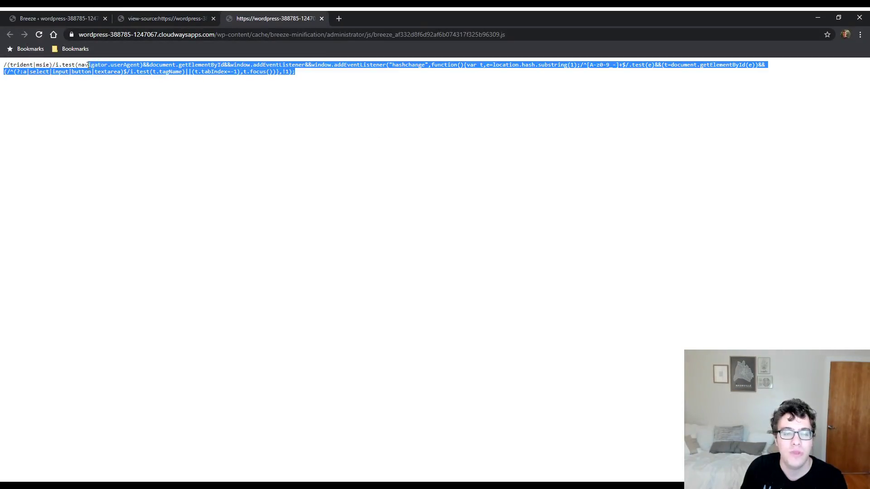
pyautogui.click(320, 19)
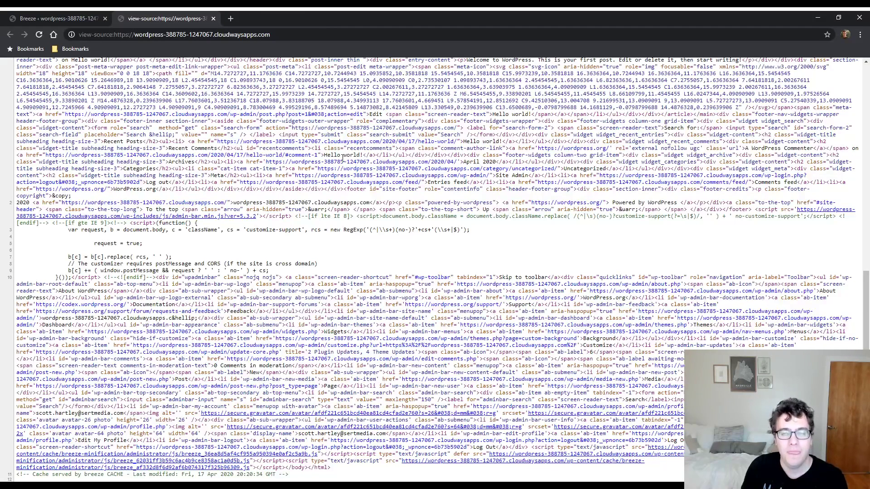
pyautogui.click(53, 15)
pyautogui.moveTo(32, 86)
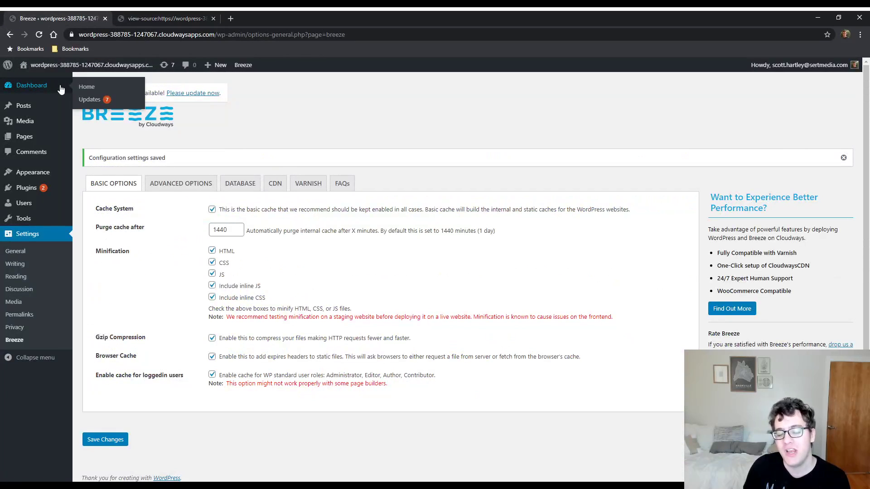
pyautogui.click(146, 11)
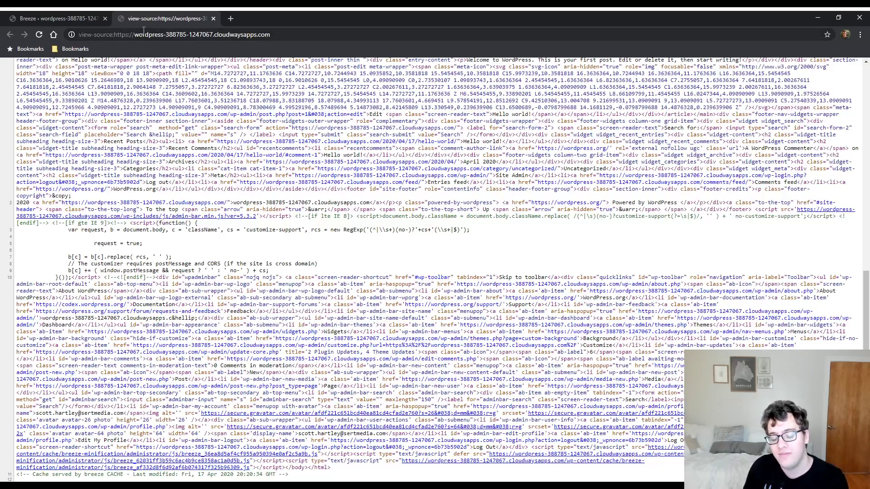
# Untick Include inline JS, save Basic Options, and reload the page source.
pyautogui.click(107, 12)
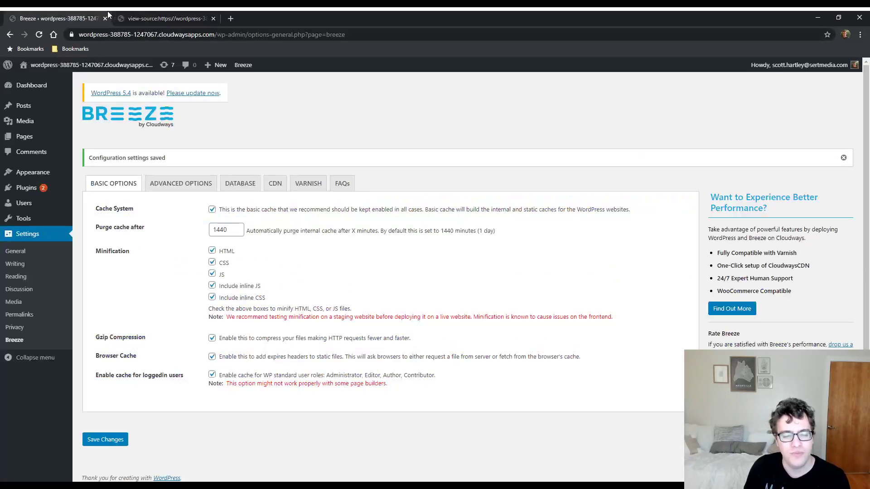
pyautogui.click(181, 183)
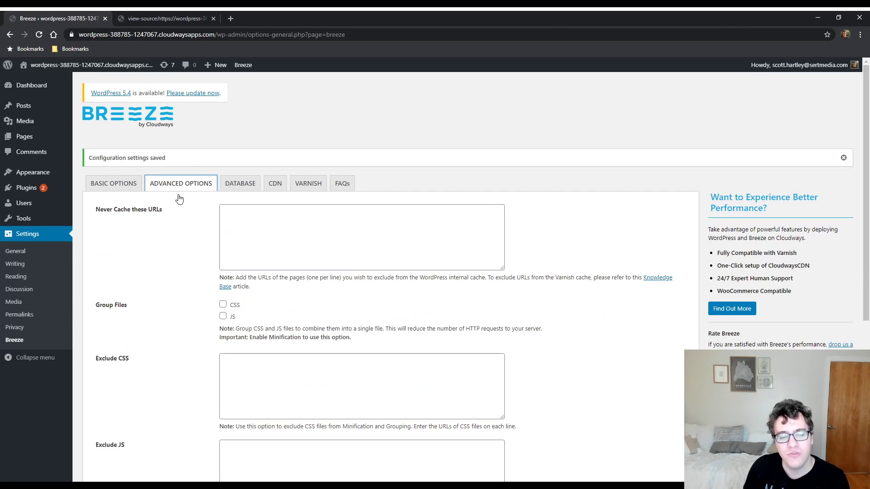
pyautogui.moveTo(100, 305); pyautogui.dragTo(182, 314)
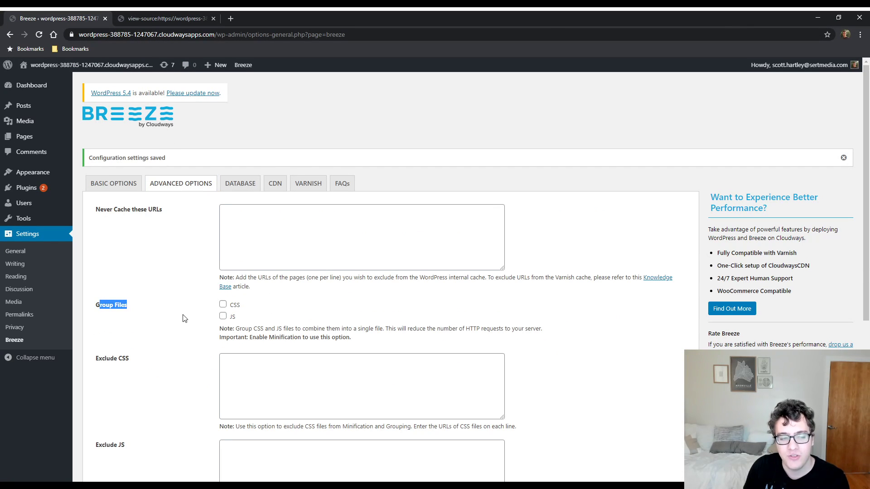
pyautogui.click(108, 184)
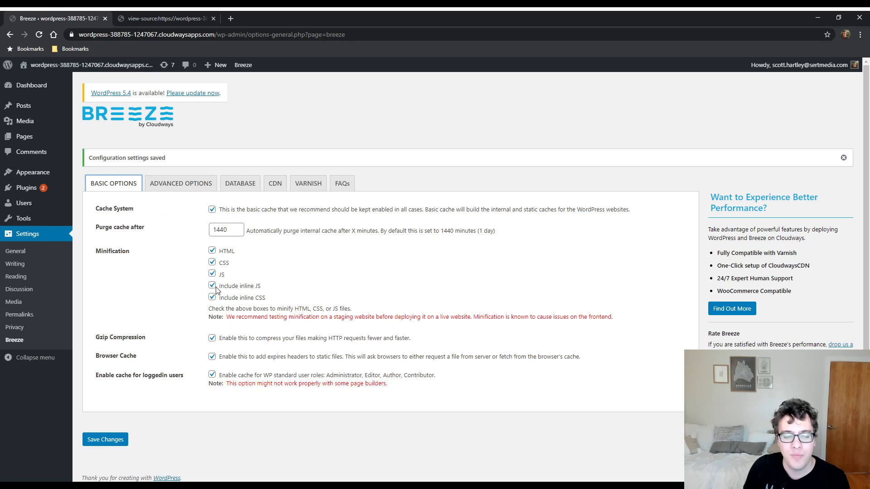
pyautogui.click(213, 287)
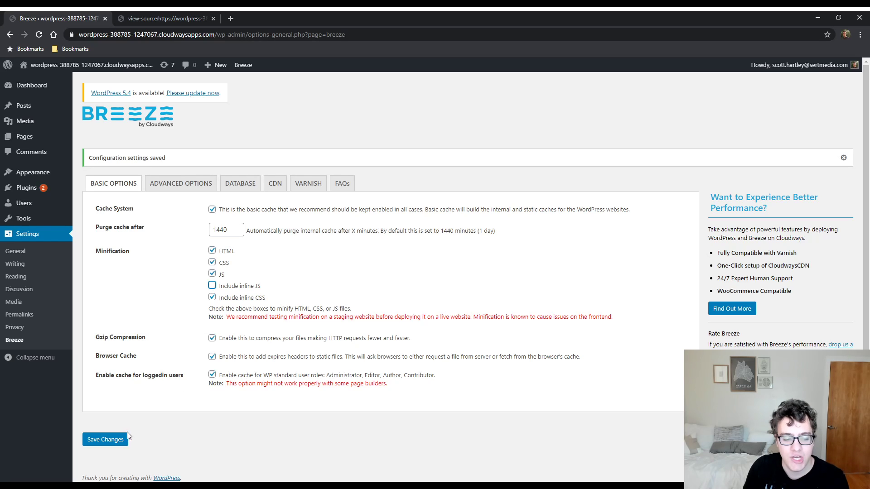
pyautogui.click(109, 439)
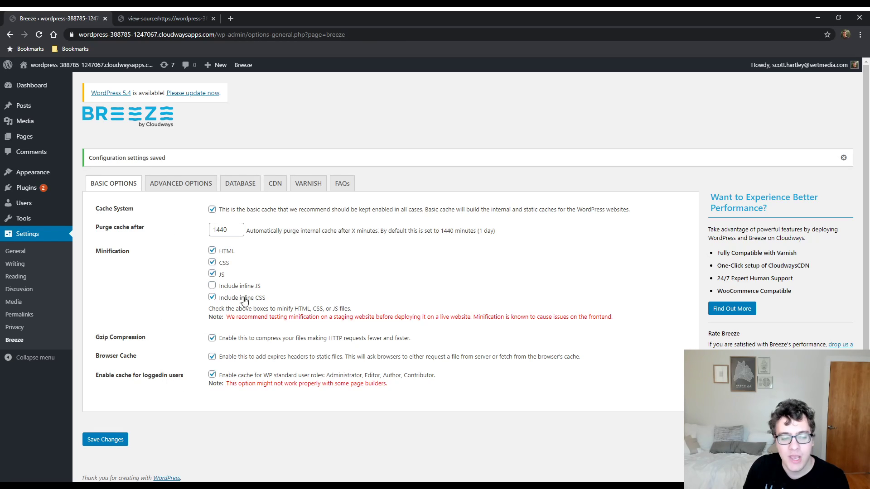
pyautogui.click(165, 15)
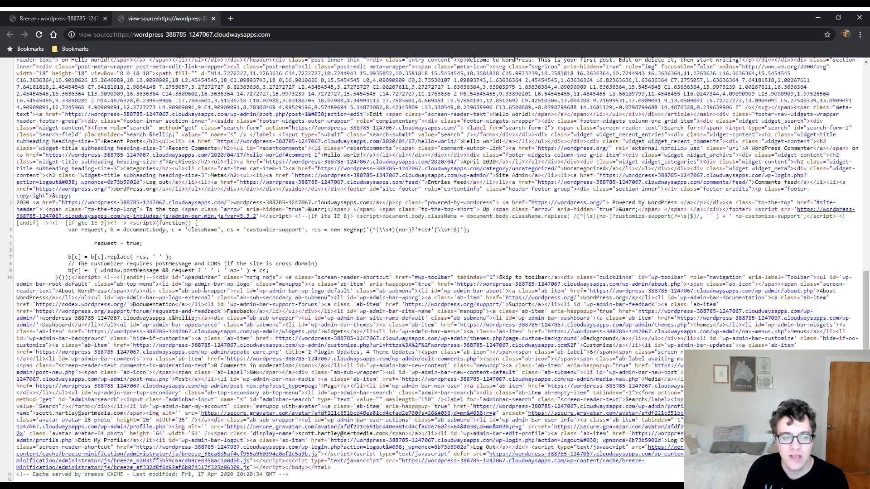
pyautogui.scroll(10, 154, 65)
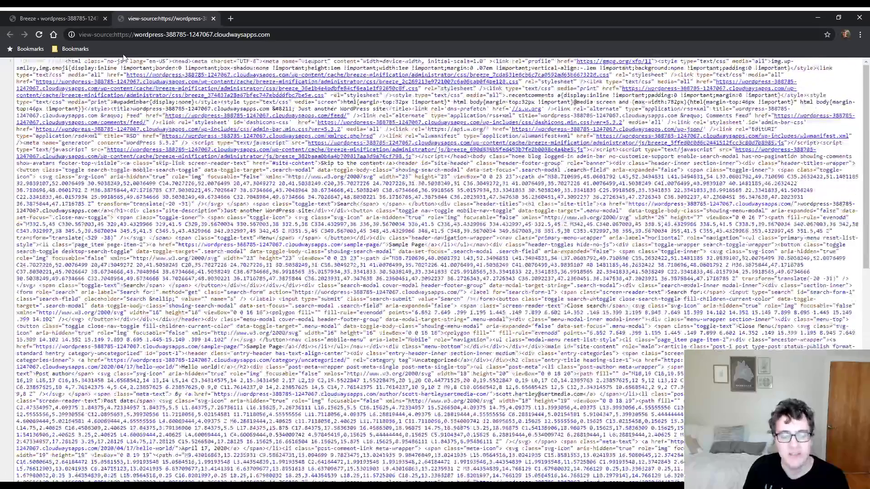
pyautogui.click(39, 34)
# Tick Group Files CSS on Advanced Options, save, and reload the page source.
pyautogui.click(39, 12)
pyautogui.click(180, 182)
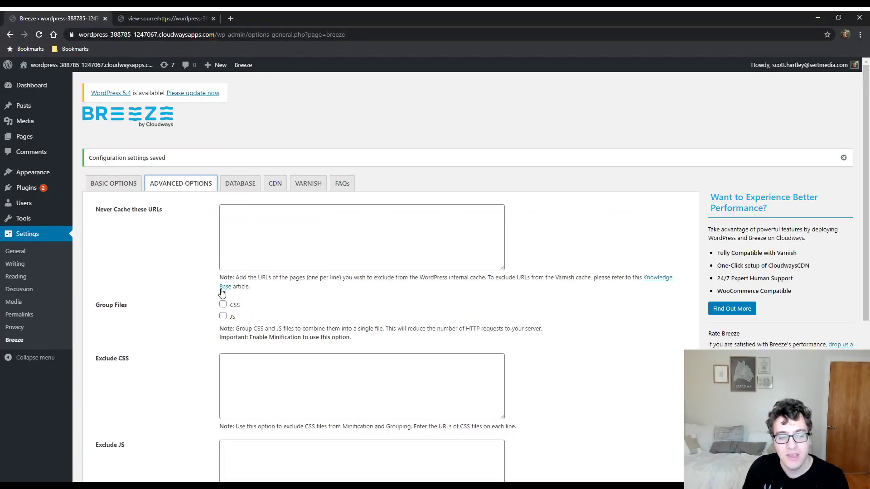
pyautogui.click(222, 305)
pyautogui.scroll(-5, 155, 353)
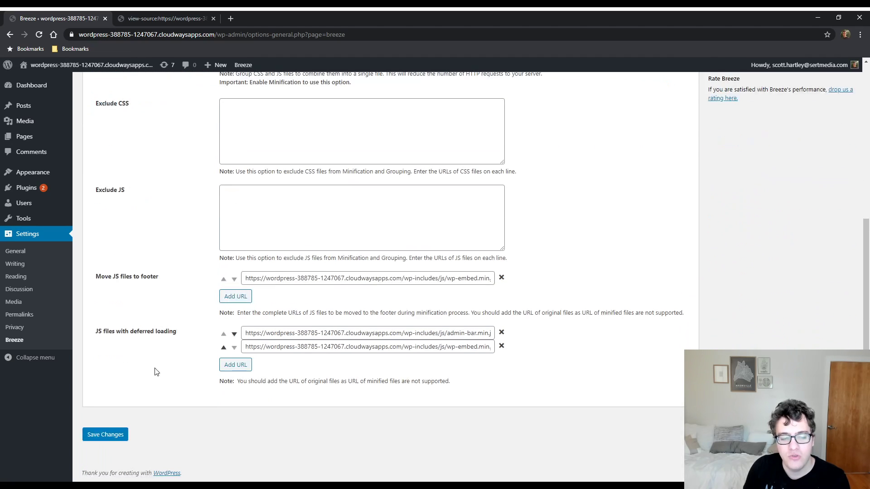
pyautogui.click(117, 435)
pyautogui.click(159, 17)
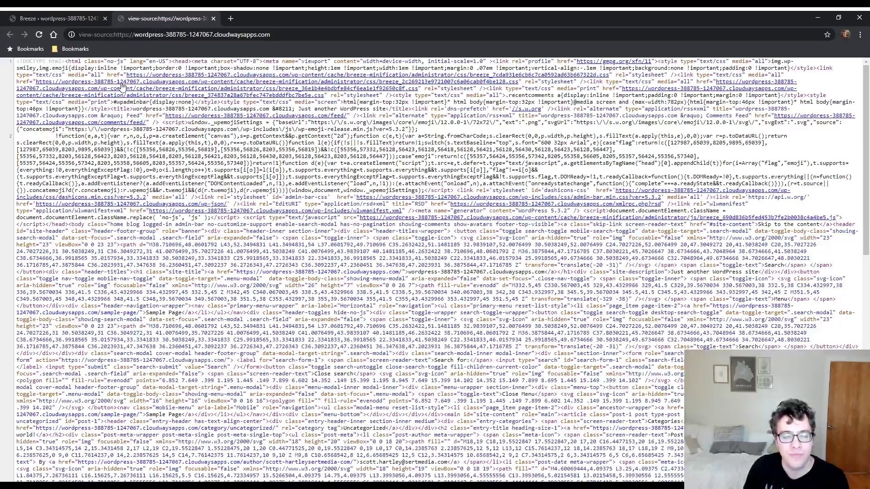
pyautogui.click(39, 35)
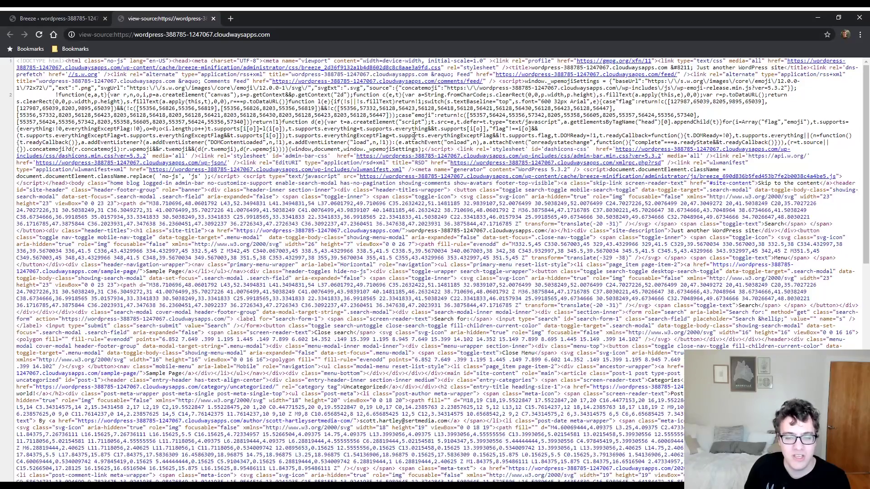
pyautogui.scroll(-5, 434, 90)
pyautogui.scroll(-5, 436, 170)
pyautogui.scroll(-5, 438, 243)
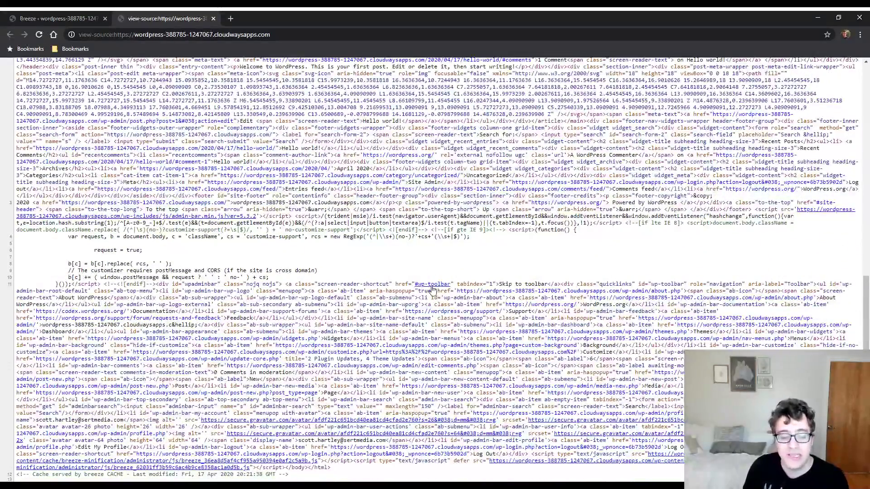
pyautogui.scroll(10, 441, 270)
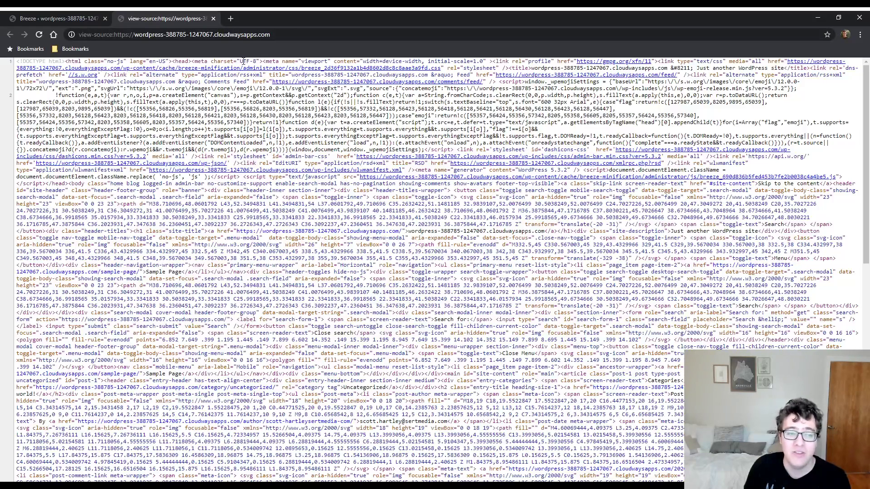
pyautogui.click(53, 14)
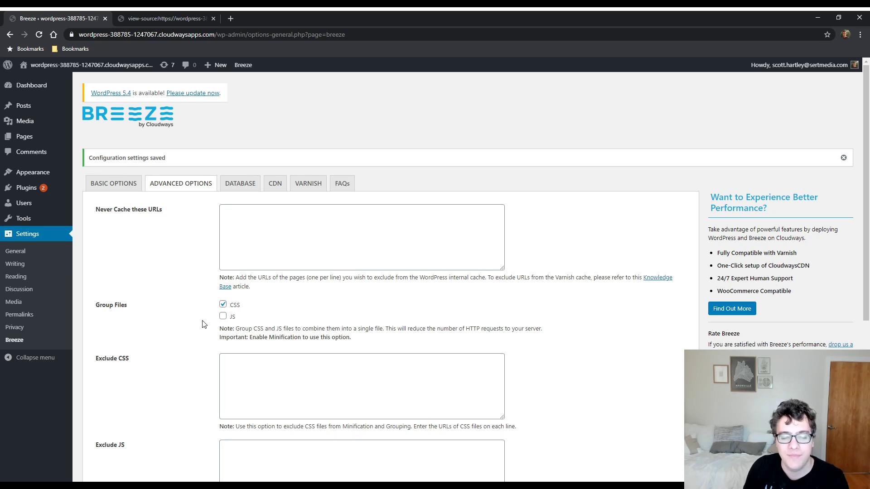
pyautogui.moveTo(249, 329); pyautogui.dragTo(332, 327)
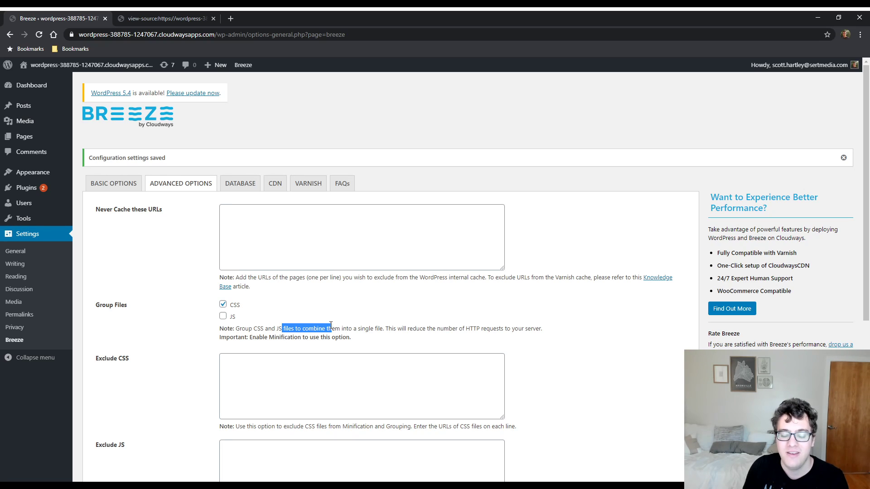
pyautogui.click(332, 329)
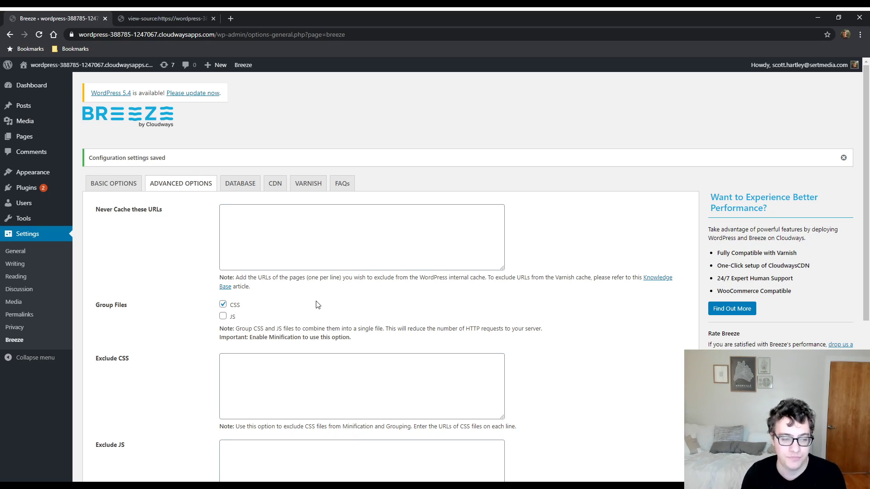
# Save Basic Options with Include inline CSS unticked and reload the page source.
pyautogui.click(114, 183)
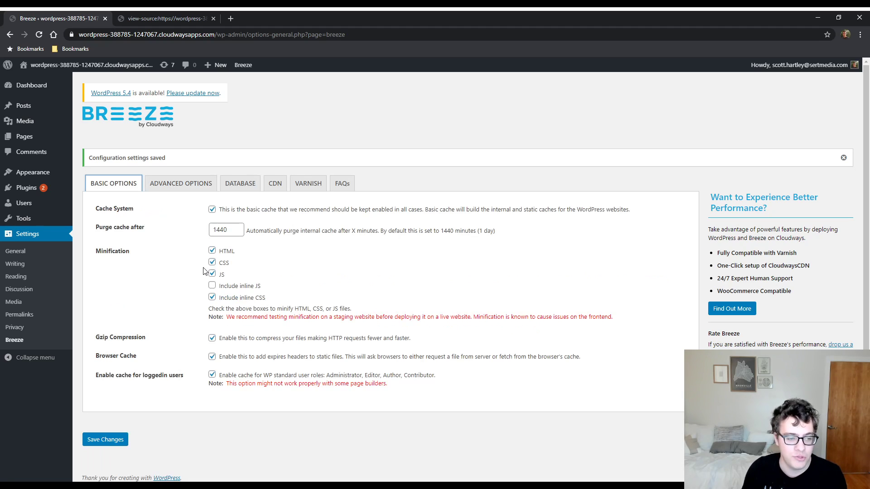
pyautogui.click(94, 439)
pyautogui.click(163, 18)
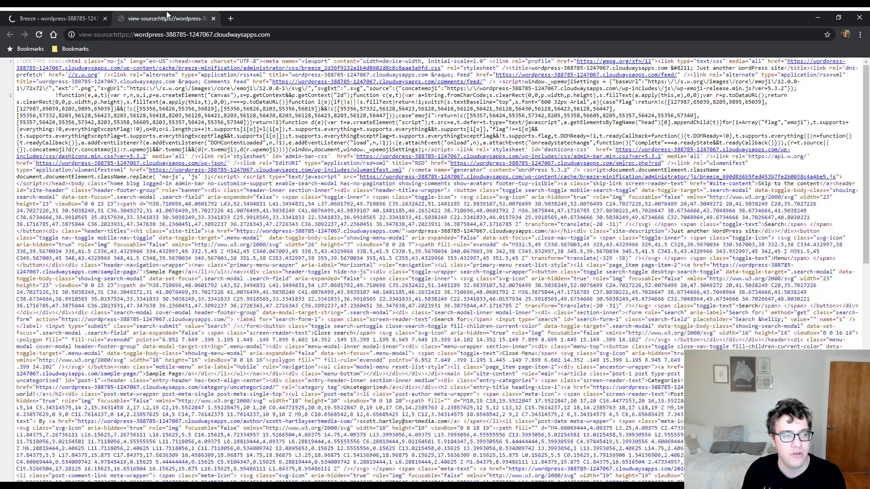
pyautogui.click(39, 36)
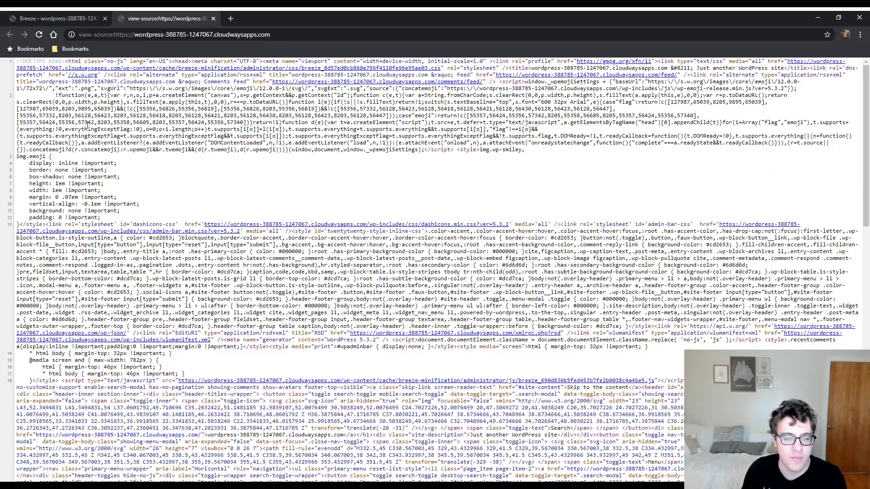
# Tick Group Files JS on Advanced Options, save, and reload the page source.
pyautogui.click(89, 19)
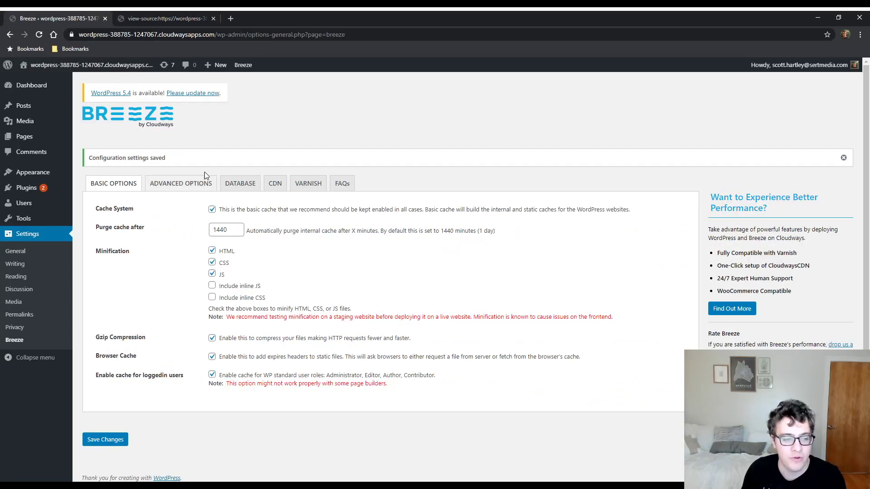
pyautogui.click(171, 188)
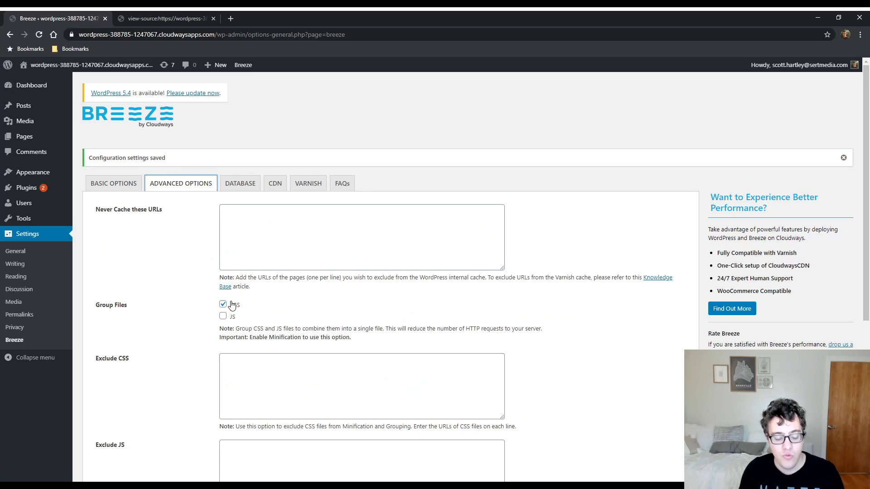
pyautogui.click(223, 316)
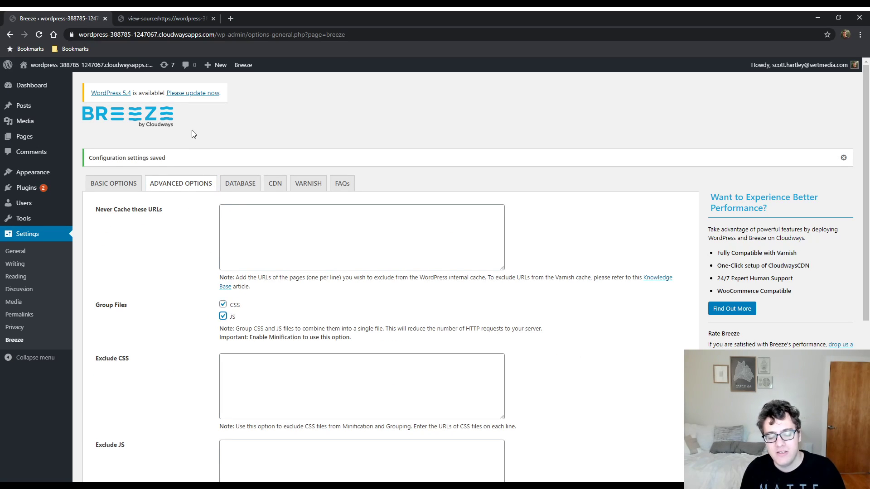
pyautogui.scroll(-4, 171, 204)
pyautogui.scroll(3, 163, 320)
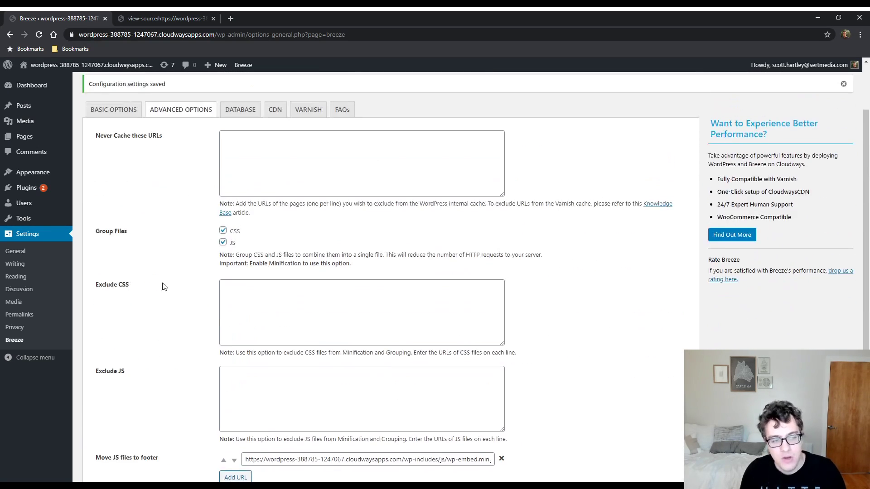
pyautogui.scroll(-2, 163, 287)
pyautogui.scroll(-2, 163, 407)
pyautogui.click(112, 441)
pyautogui.click(197, 19)
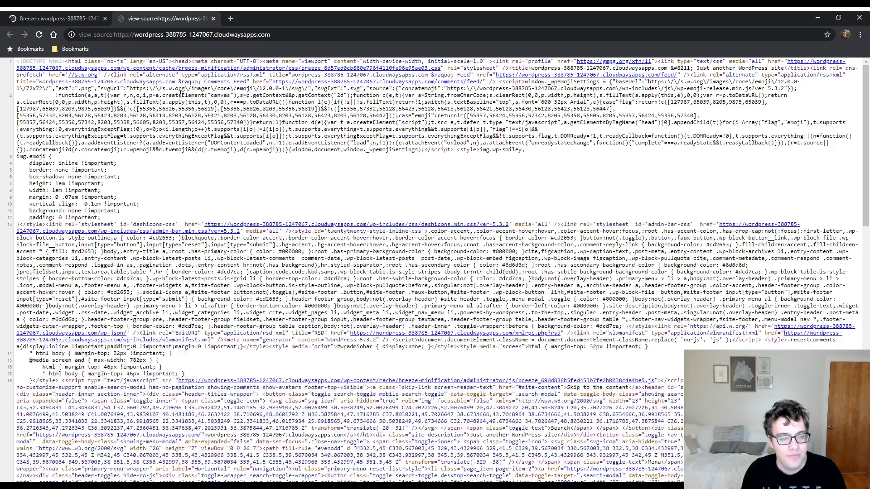
pyautogui.click(39, 34)
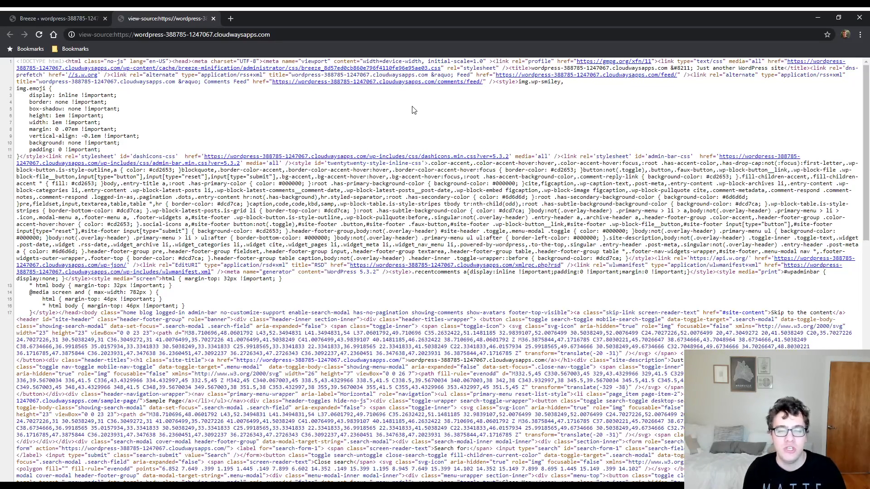
# Open Basic Options, scroll through the page source, then return to the Breeze tab.
pyautogui.click(95, 17)
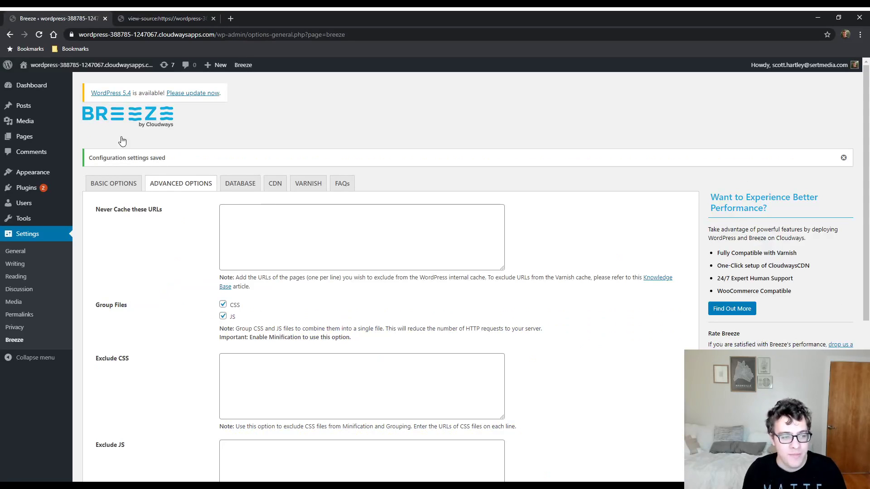
pyautogui.click(115, 182)
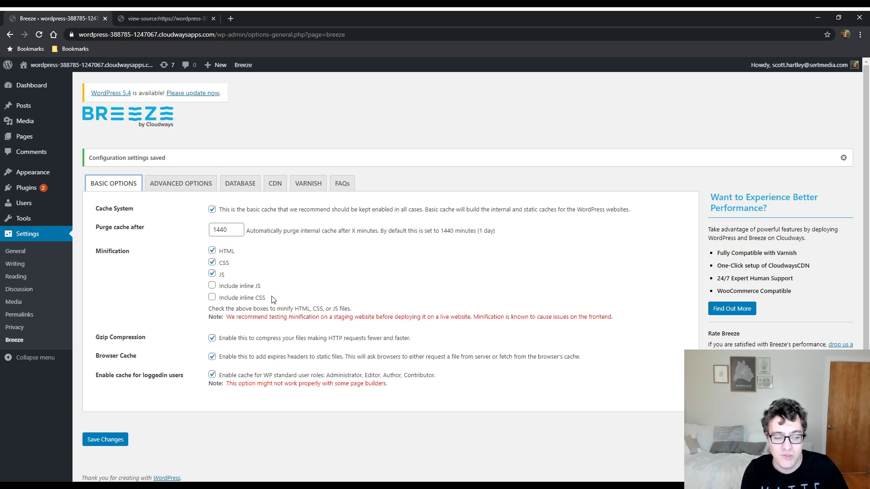
pyautogui.click(161, 14)
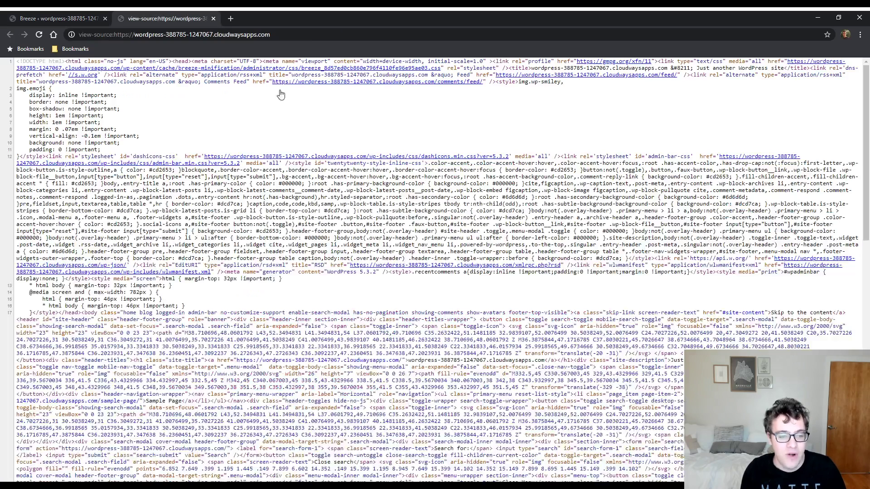
pyautogui.scroll(-10, 435, 272)
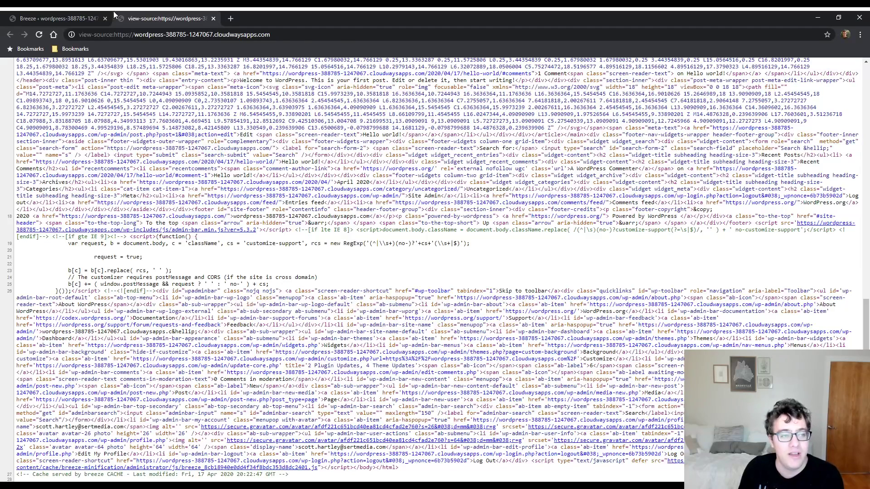
pyautogui.click(60, 14)
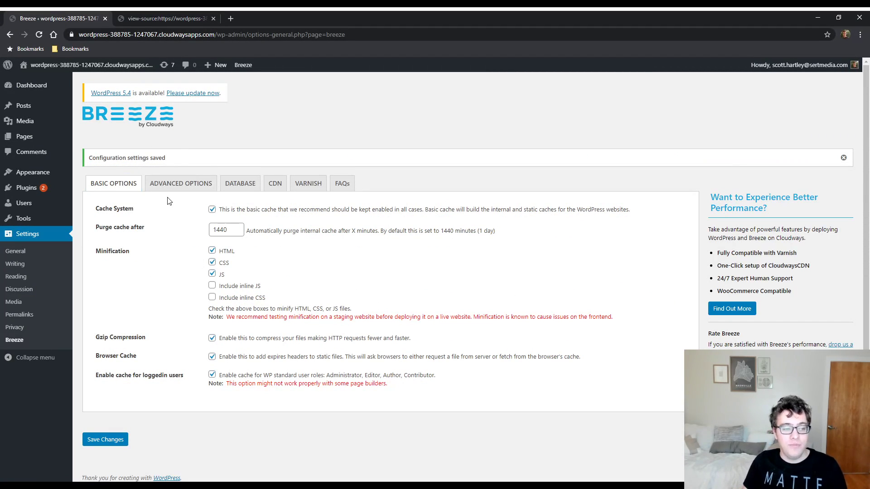
# Enter 'emoji' in the Advanced Options Exclude JS field and reload the page source.
pyautogui.click(180, 184)
pyautogui.scroll(-1, 229, 256)
pyautogui.scroll(-3, 251, 246)
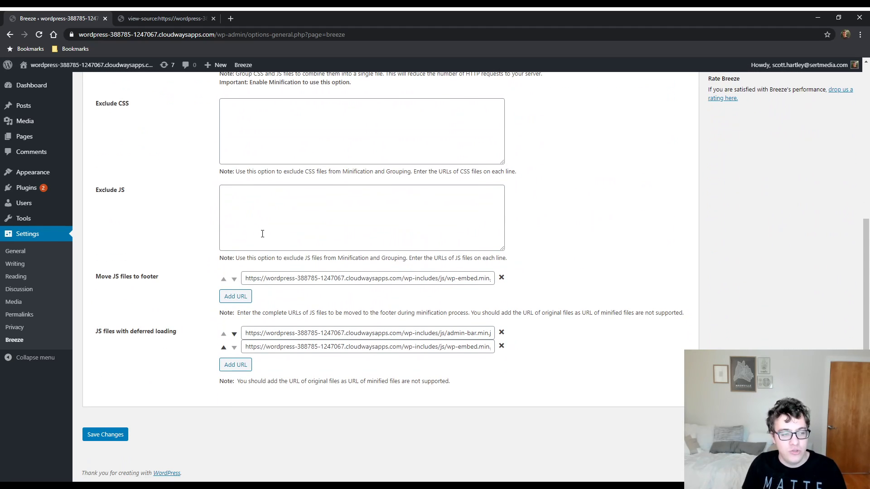
pyautogui.scroll(2, 260, 234)
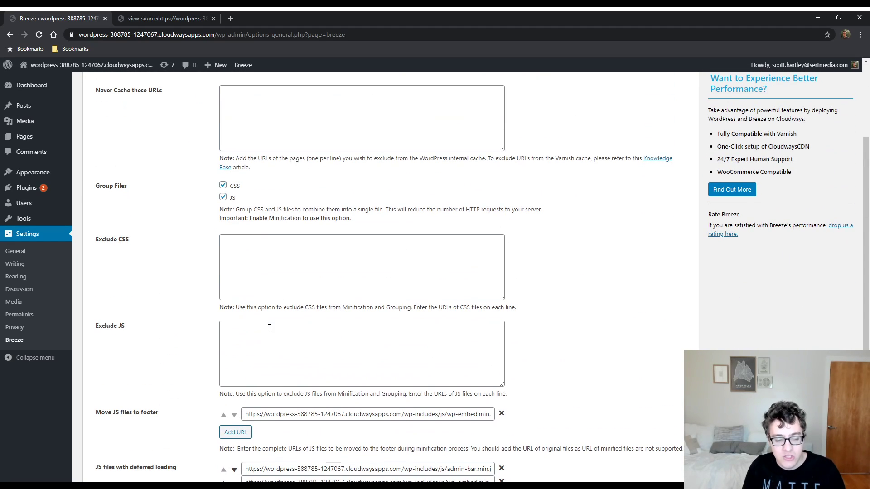
pyautogui.click(270, 327)
pyautogui.moveTo(239, 396); pyautogui.dragTo(409, 398)
pyautogui.click(411, 396)
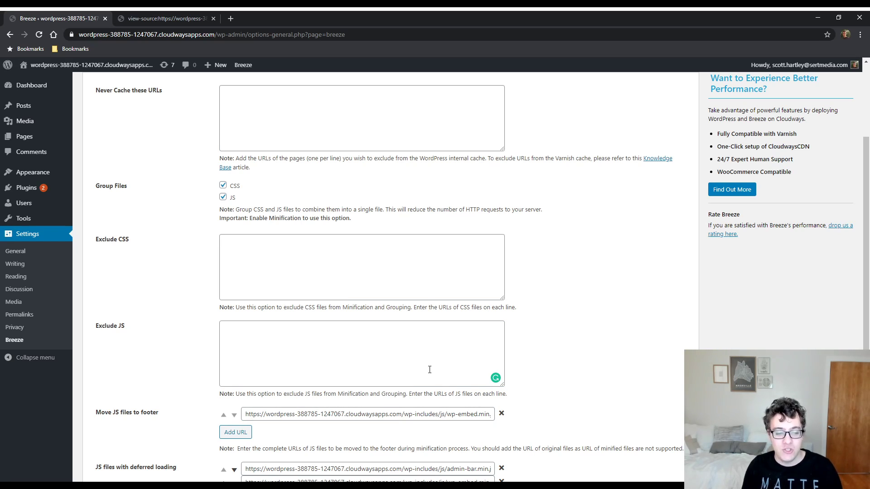
pyautogui.click(380, 331)
pyautogui.write('moji')
pyautogui.scroll(-2, 162, 390)
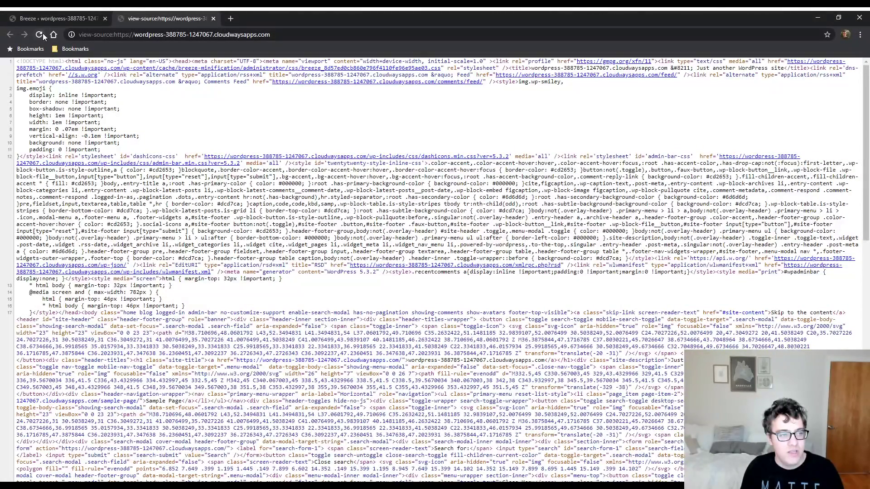
pyautogui.click(41, 36)
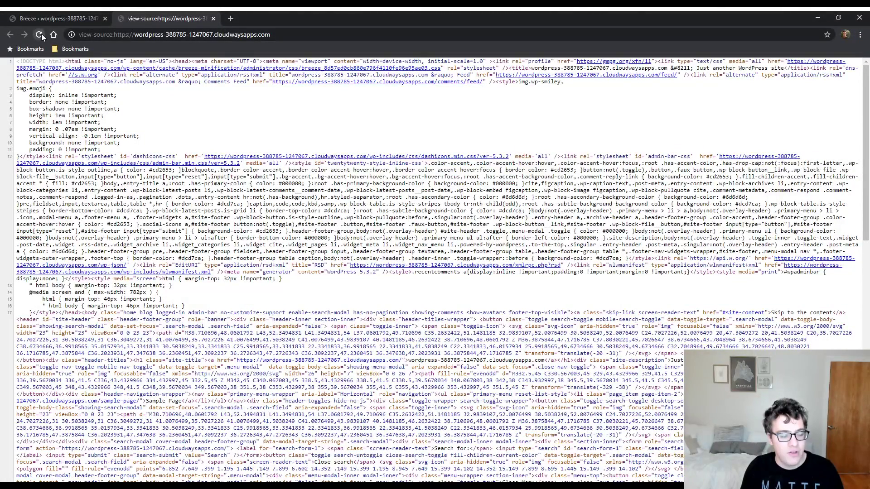
# Select and delete the 'emoji' entry in the Exclude JS field.
pyautogui.click(54, 19)
pyautogui.scroll(-3, 181, 437)
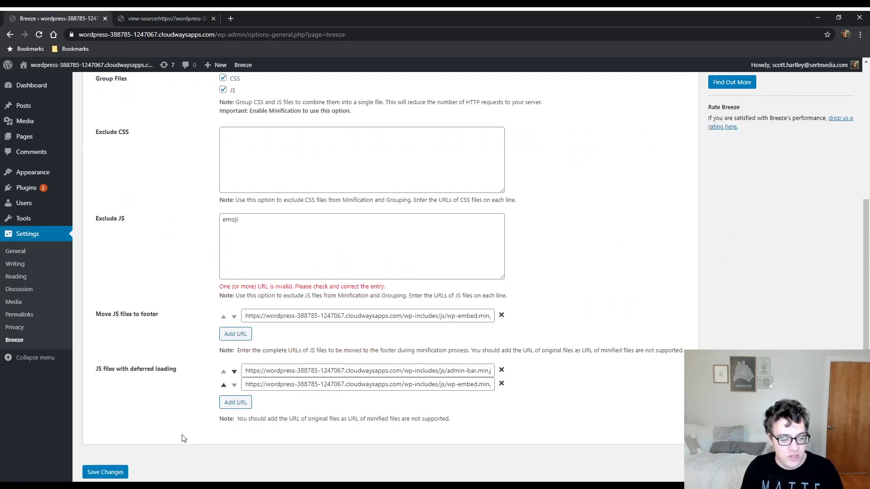
pyautogui.scroll(-1, 182, 438)
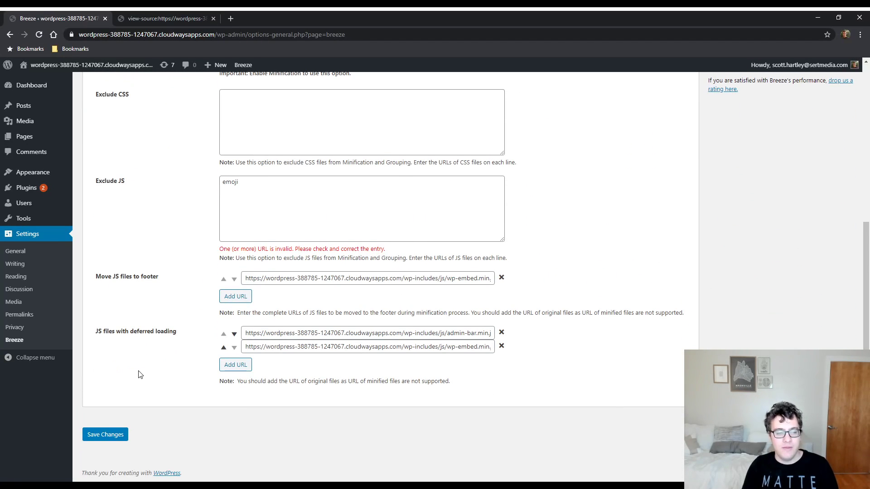
pyautogui.click(270, 213)
pyautogui.hotkey('ctrl', 'a')
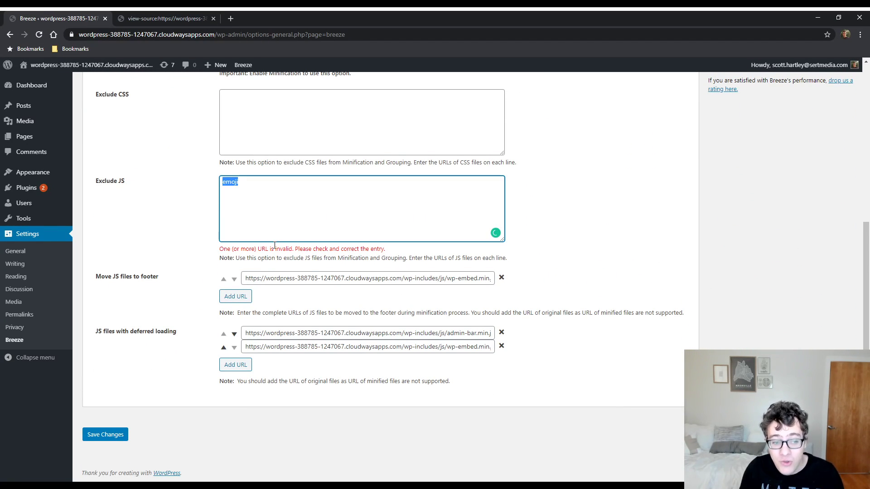
pyautogui.tripleClick(274, 248)
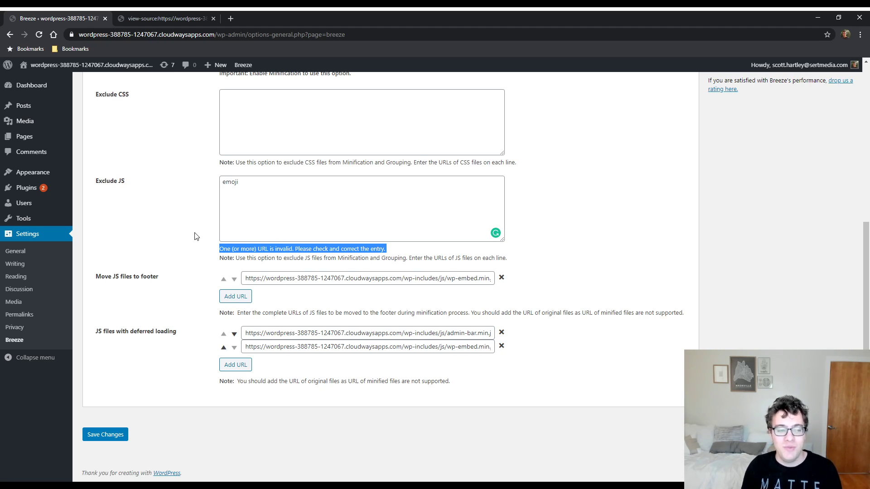
pyautogui.scroll(4, 194, 235)
pyautogui.scroll(-2, 195, 234)
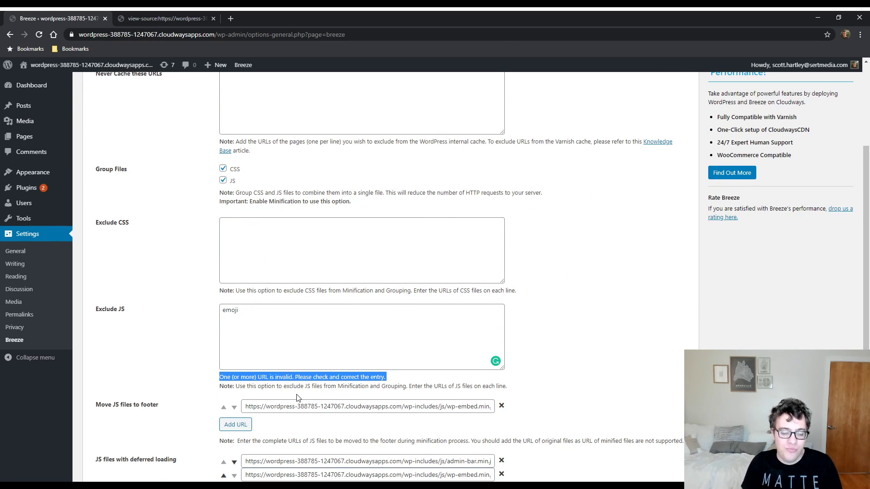
pyautogui.moveTo(286, 353); pyautogui.dragTo(217, 332)
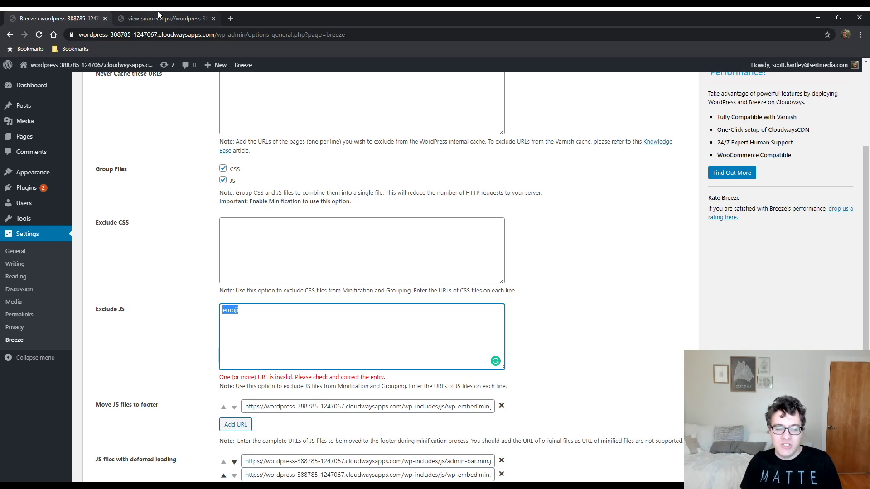
pyautogui.click(356, 332)
pyautogui.hotkey('ctrl', 'a')
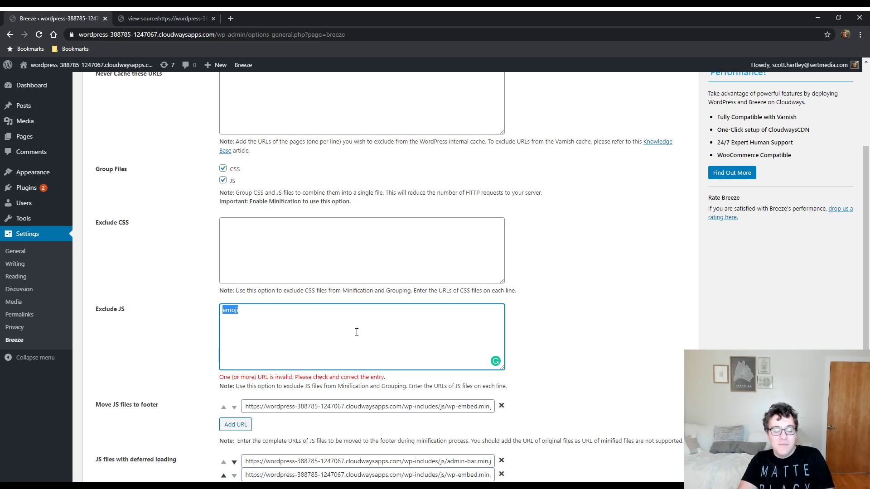
pyautogui.press('BackSpace')
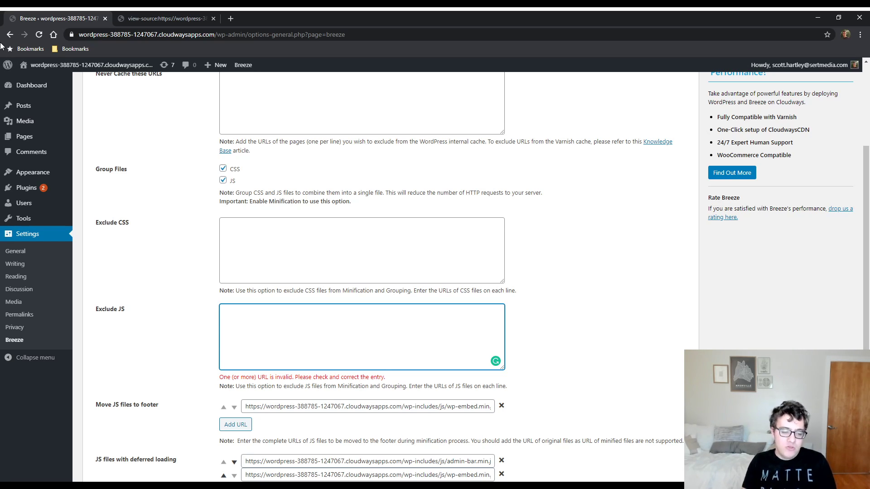
pyautogui.scroll(-1, 293, 360)
# Copy the wp-embed.min.js URL from Move JS files to footer and paste it into Exclude JS.
pyautogui.click(292, 361)
pyautogui.tripleClick(293, 361)
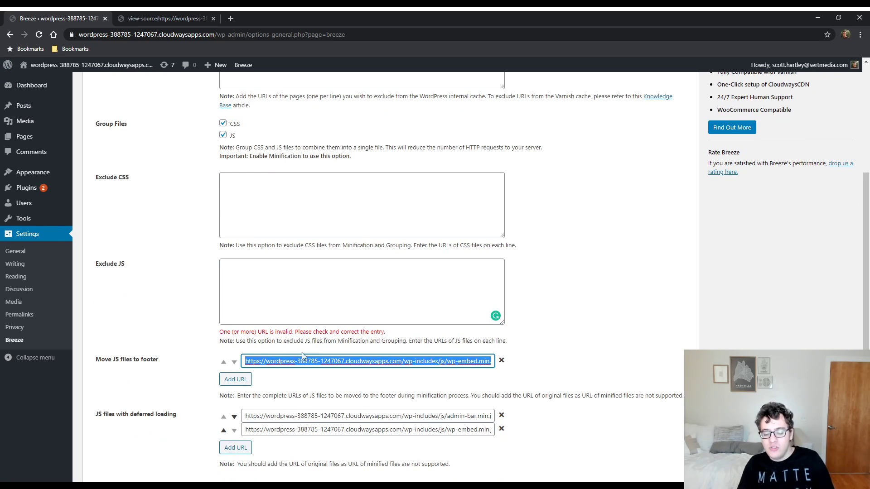
pyautogui.press('End')
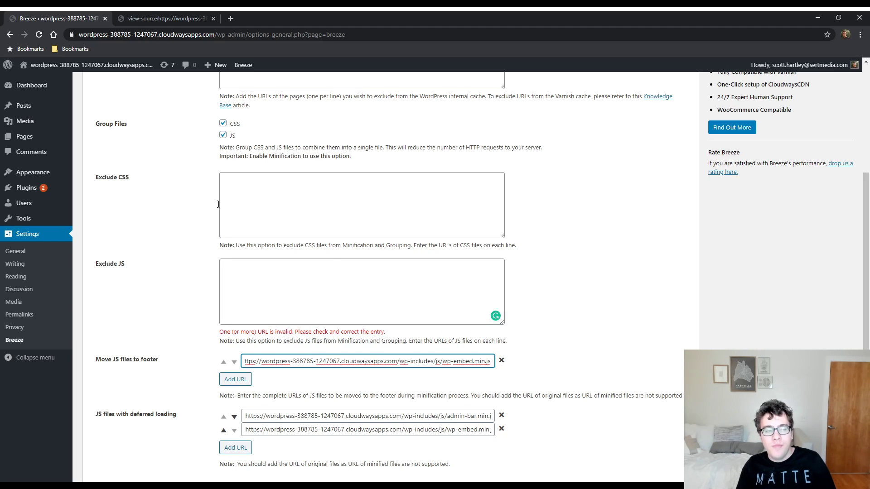
pyautogui.click(150, 14)
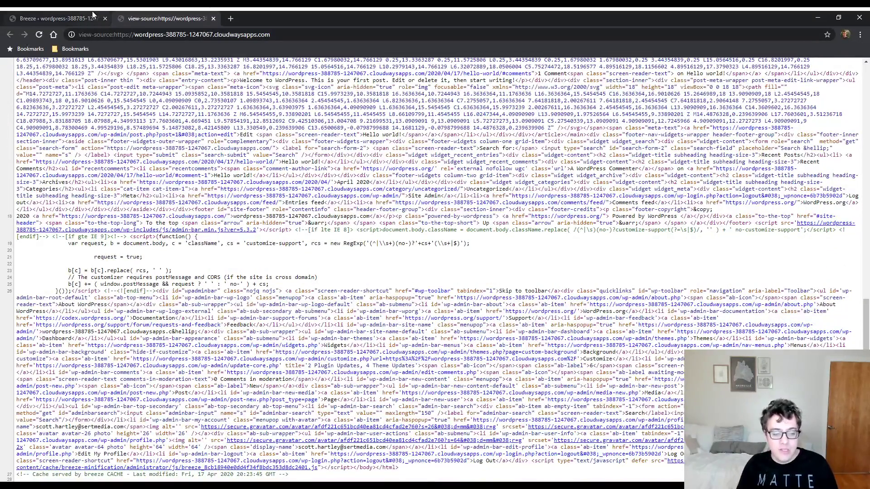
pyautogui.click(58, 19)
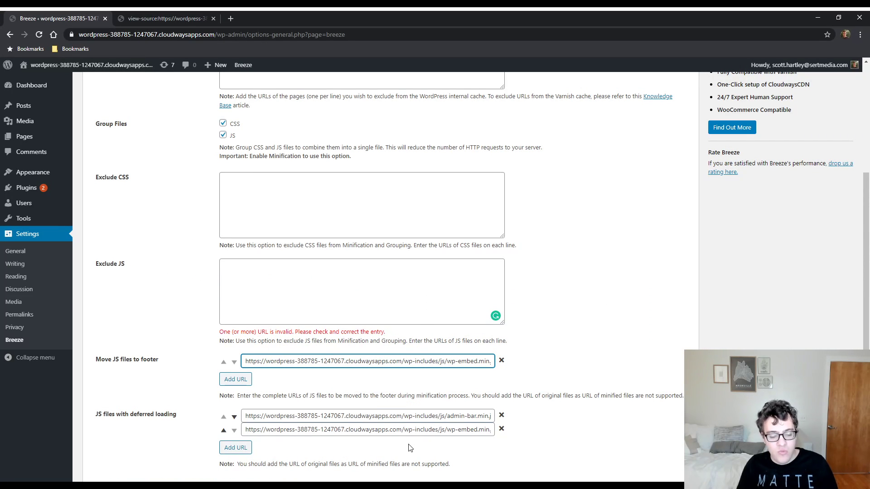
pyautogui.tripleClick(383, 361)
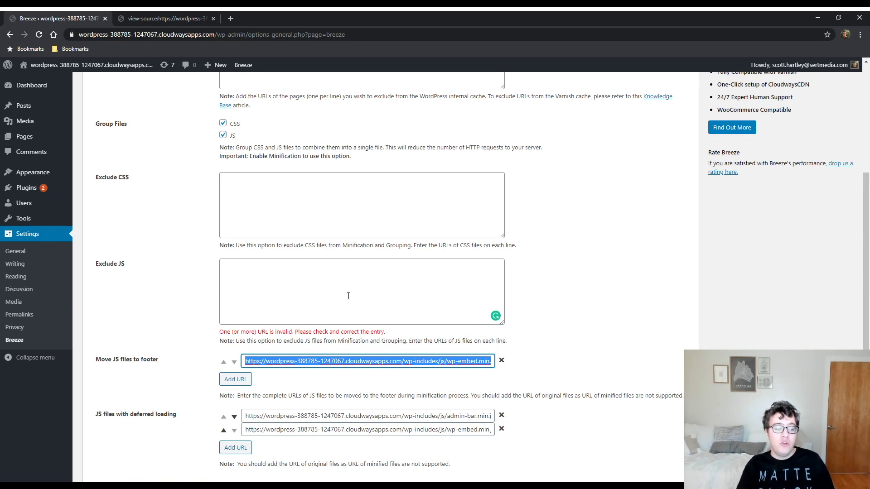
pyautogui.click(288, 270)
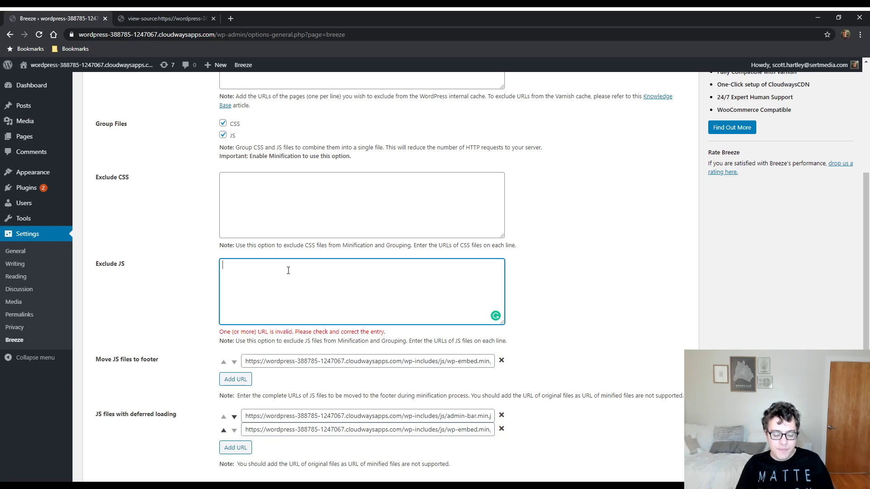
pyautogui.write('https://wordpress-388785-1247067.cloudwaysapps.com/wp-includes/js/wp-embed.min.js')
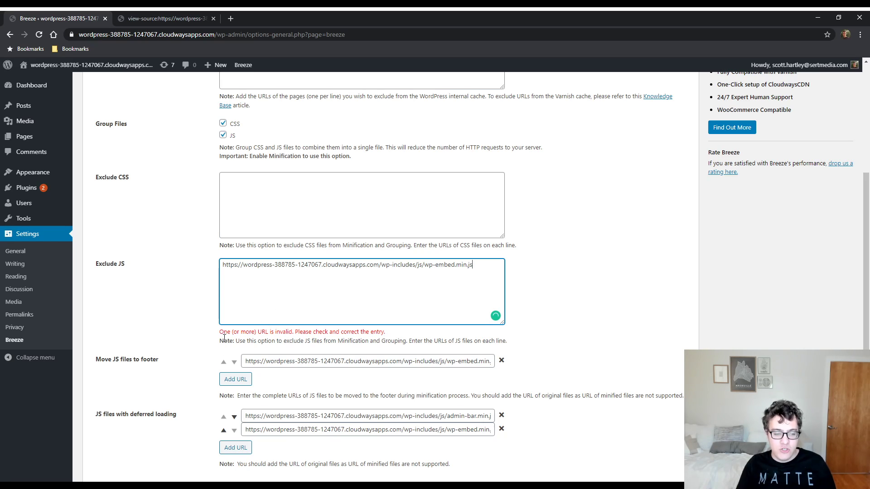
# Save the Breeze settings with the wp-embed.min.js exclusion, then reload and review the page source.
pyautogui.click(494, 339)
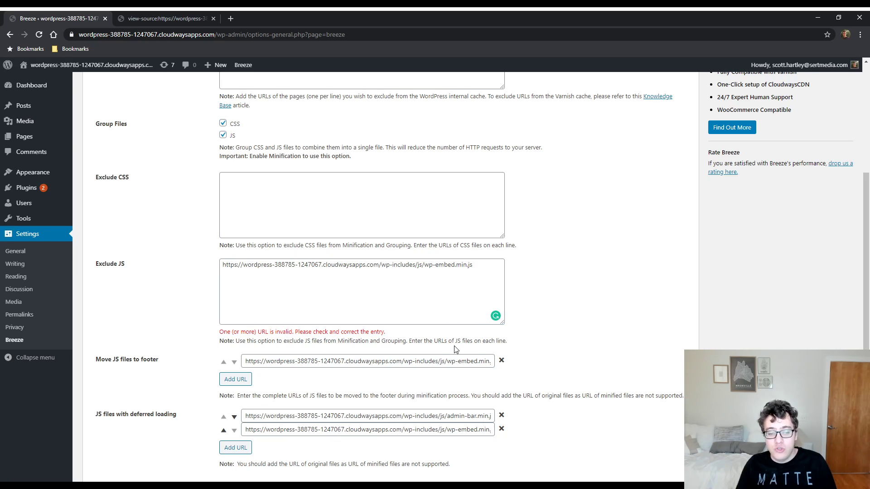
pyautogui.scroll(-2, 403, 352)
pyautogui.click(97, 443)
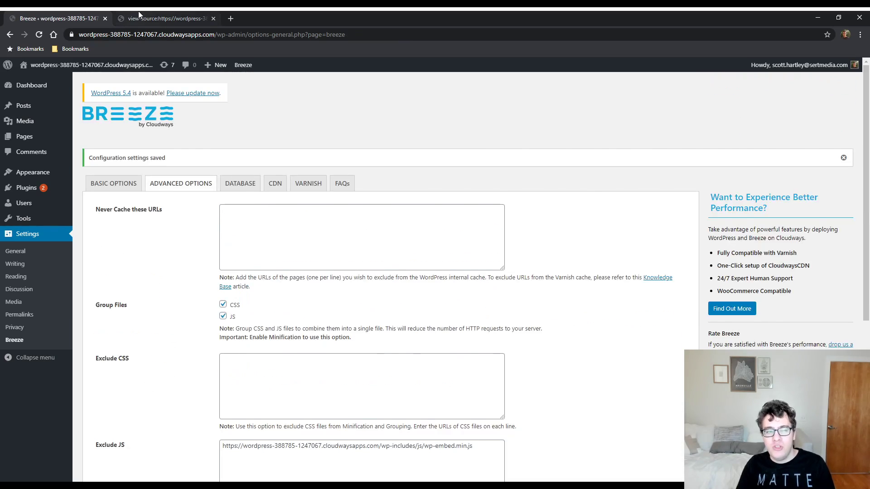
pyautogui.click(138, 14)
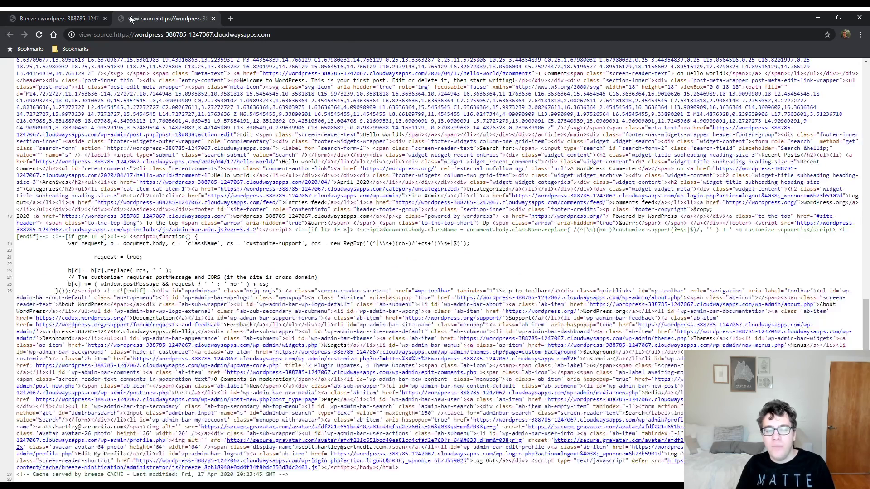
pyautogui.click(39, 34)
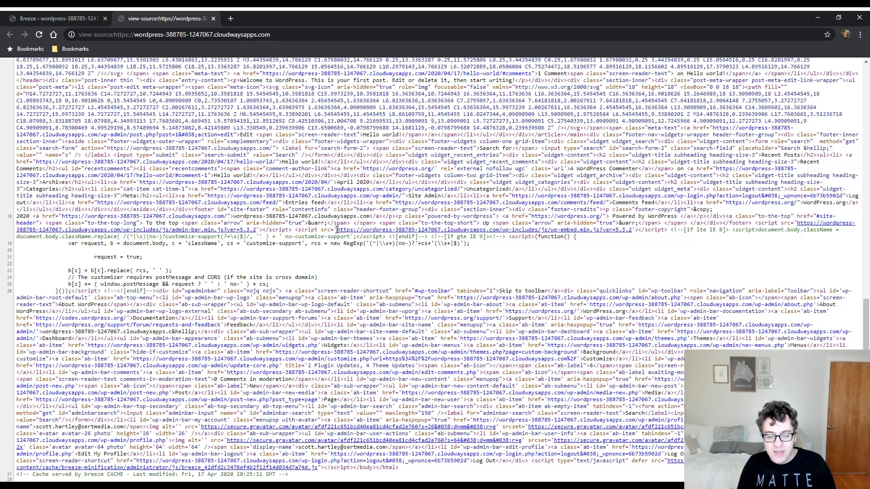
pyautogui.click(34, 18)
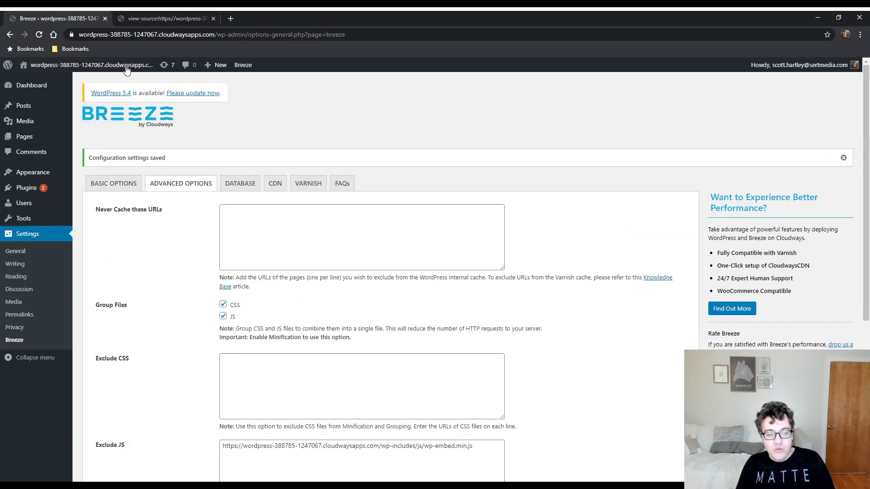
pyautogui.scroll(-3, 290, 330)
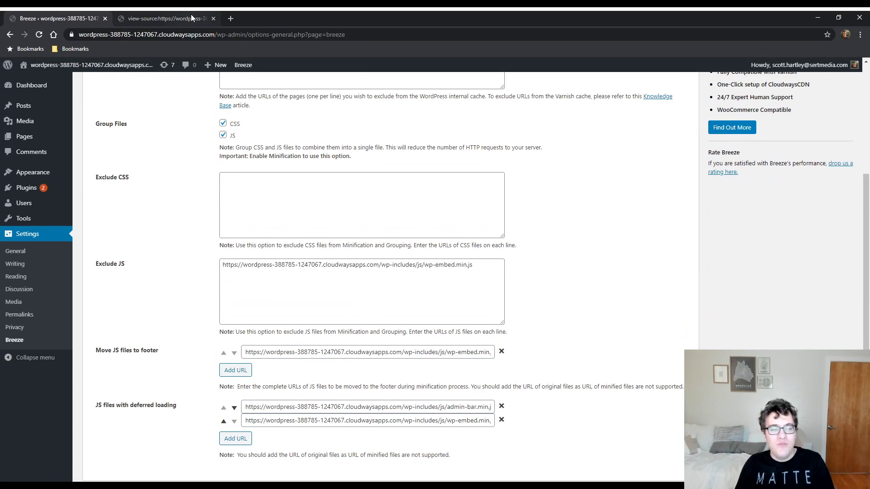
pyautogui.click(191, 16)
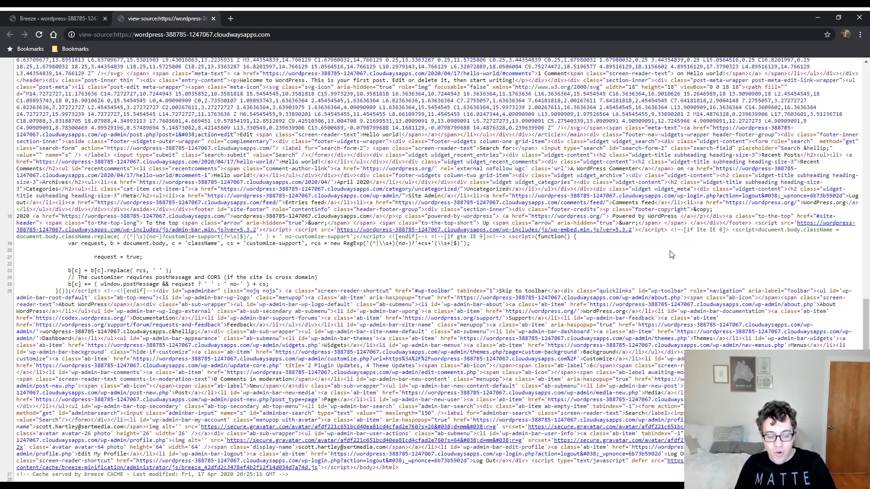
# Untick Group Files JS, save Advanced Options, and check the page source.
pyautogui.click(51, 15)
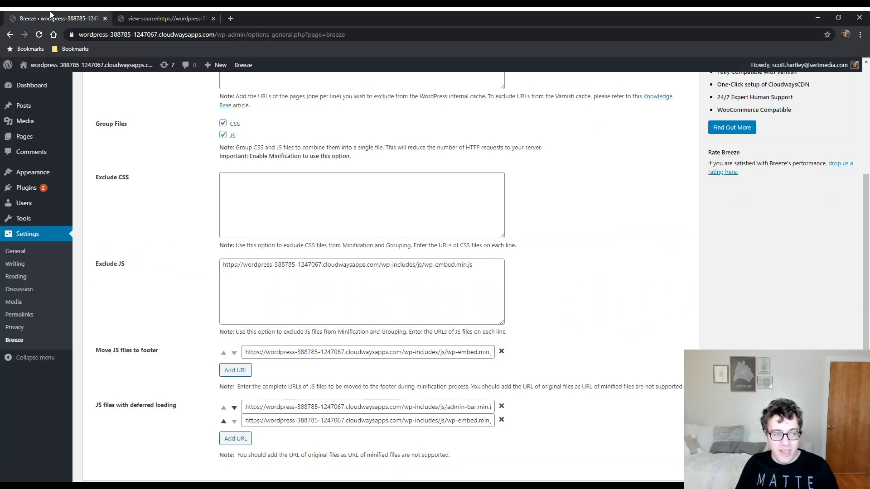
pyautogui.scroll(2, 244, 197)
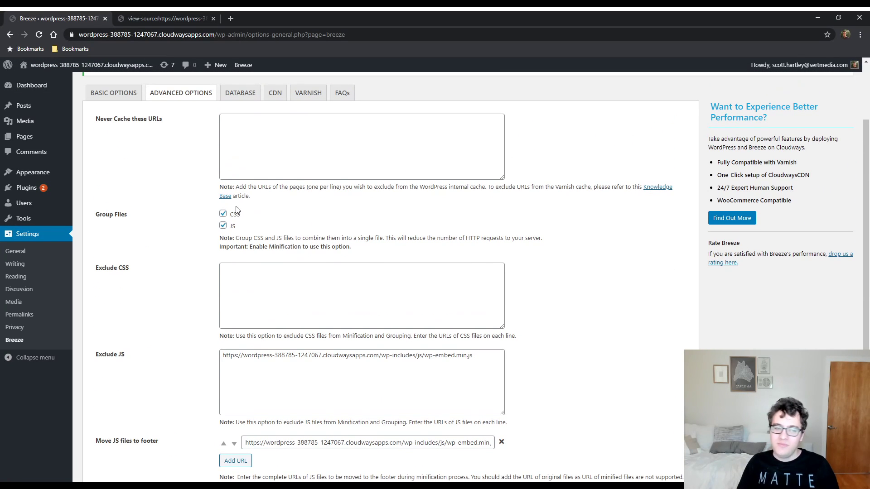
pyautogui.click(223, 227)
pyautogui.scroll(-3, 204, 272)
pyautogui.click(112, 435)
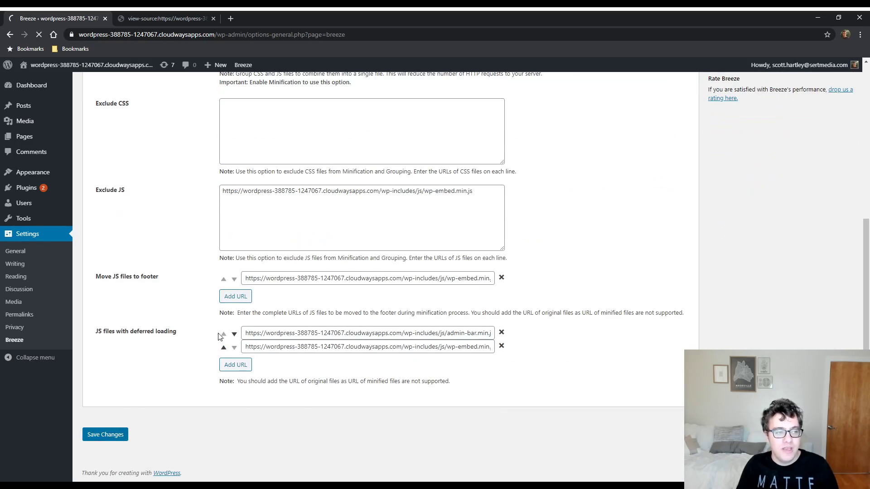
pyautogui.click(163, 18)
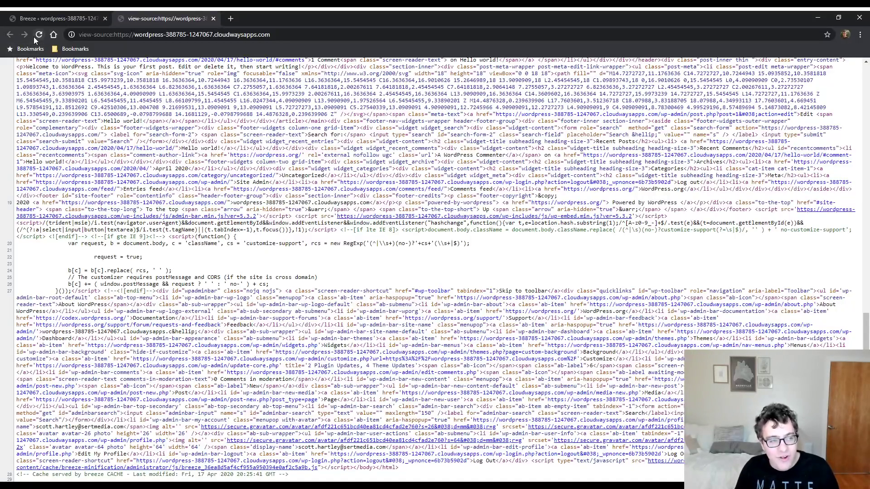
# Back in Breeze settings, select the whole excluded JS URL and move to Never Cache URLs.
pyautogui.click(52, 19)
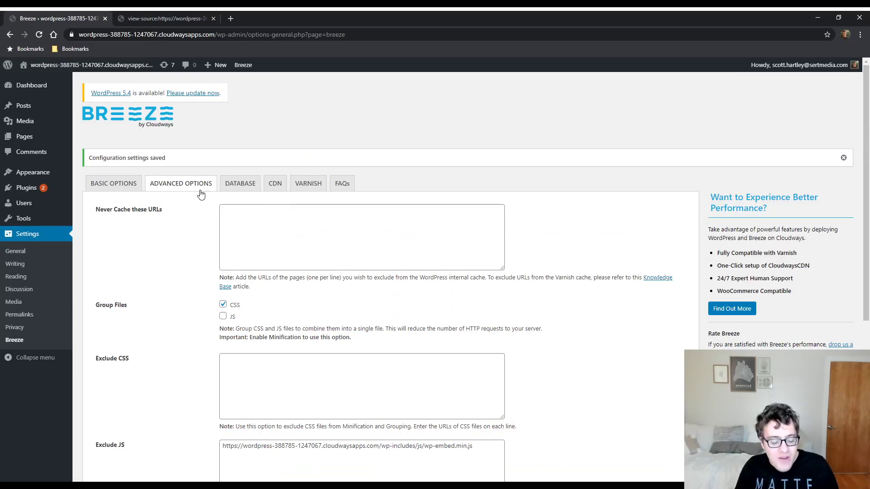
pyautogui.scroll(-3, 325, 223)
pyautogui.scroll(-2, 325, 223)
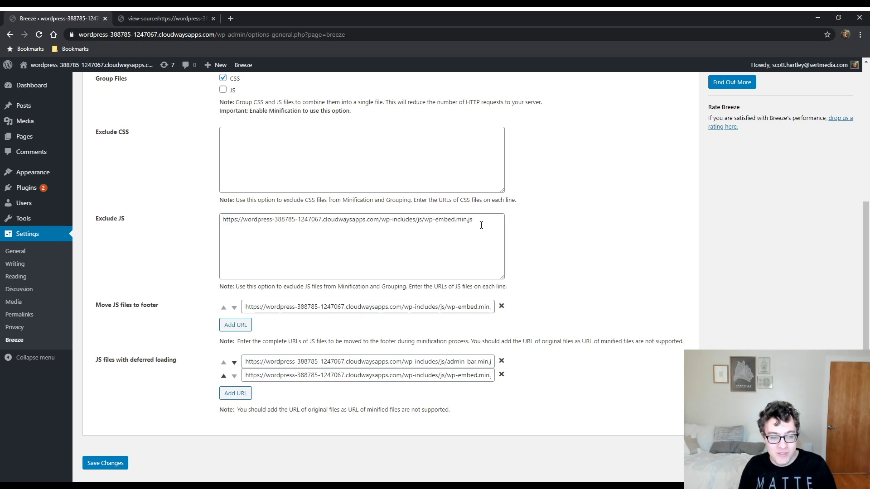
pyautogui.click(480, 225)
pyautogui.hotkey('ctrl', 'a')
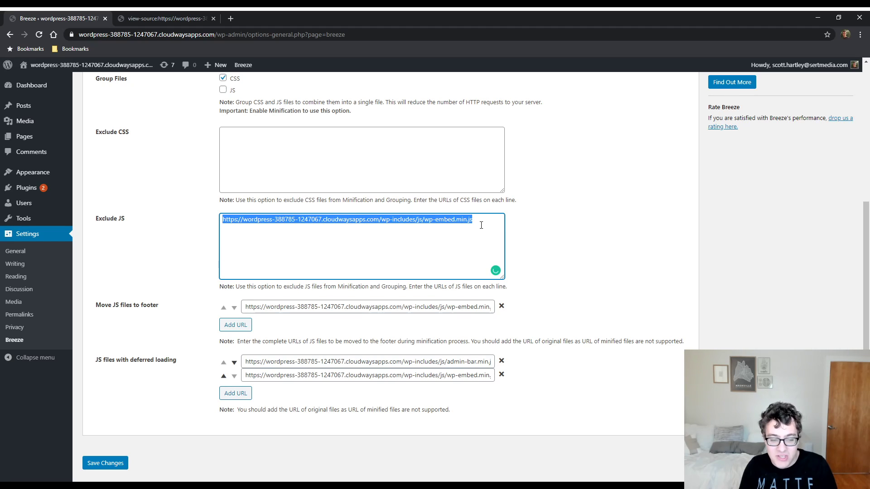
pyautogui.scroll(2, 481, 225)
pyautogui.scroll(2, 438, 246)
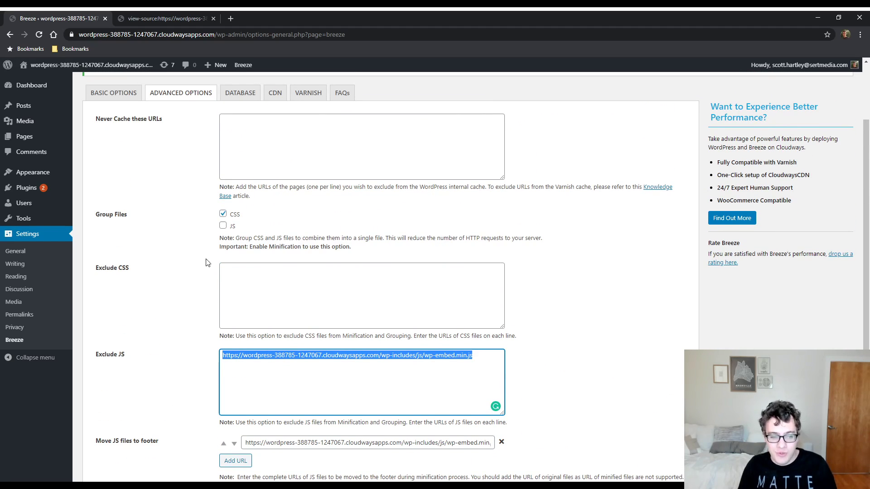
pyautogui.click(298, 169)
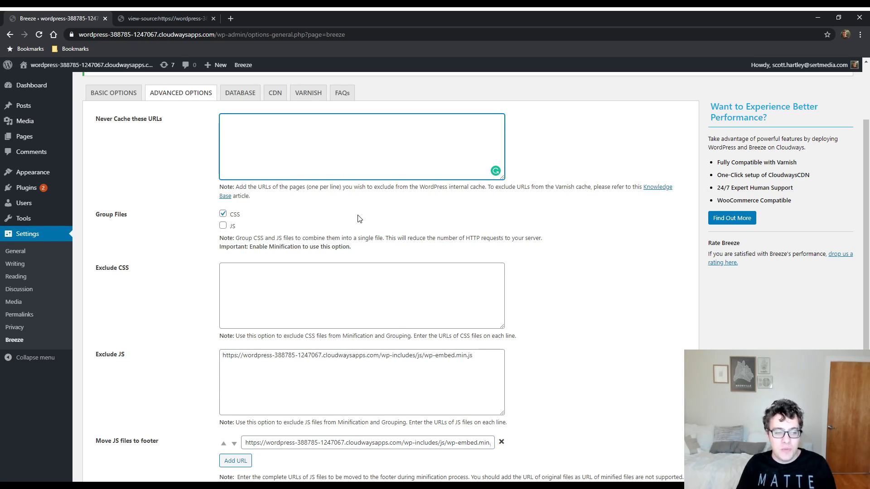
# Reload to resubmit settings, revisit Advanced Options, then view the Database cleanup options.
pyautogui.press('F5')
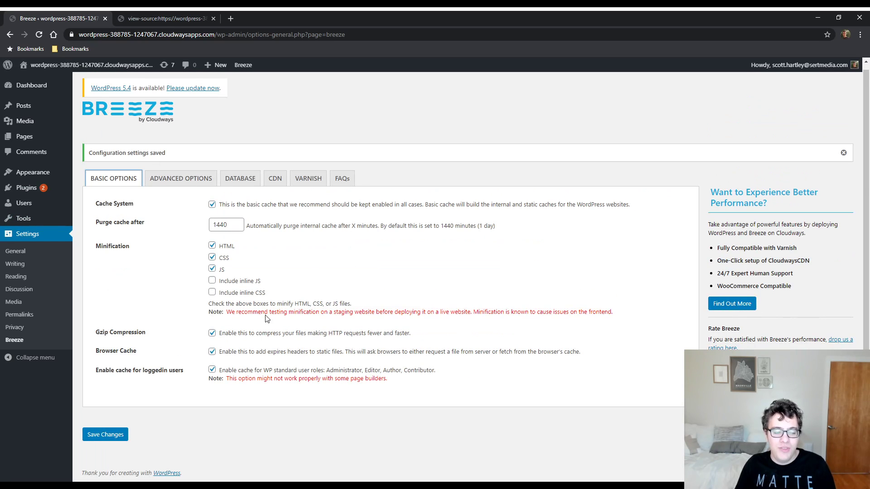
pyautogui.click(193, 179)
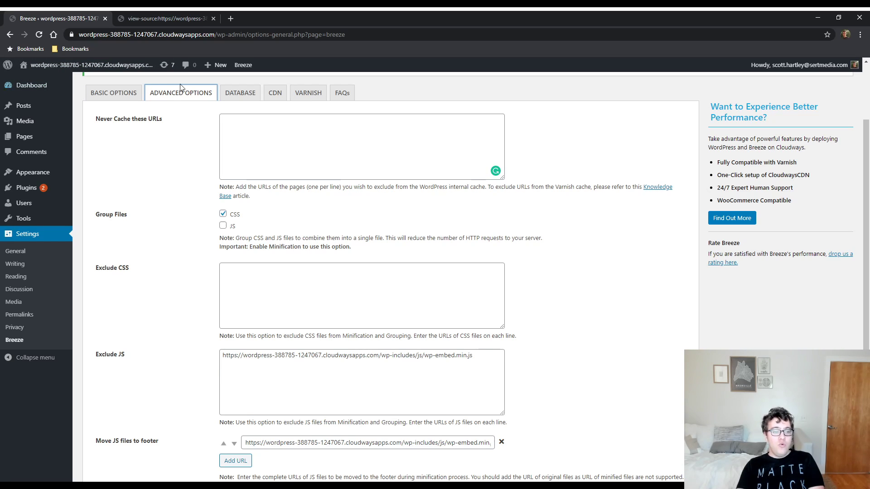
pyautogui.click(240, 91)
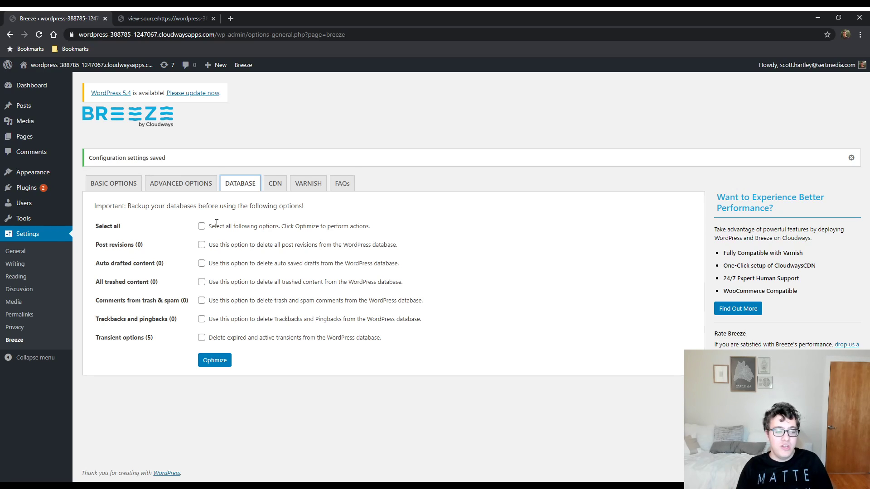
# Select all database item types (revisions, drafts, trash, spam, transients) and run Optimize.
pyautogui.click(201, 226)
pyautogui.click(214, 361)
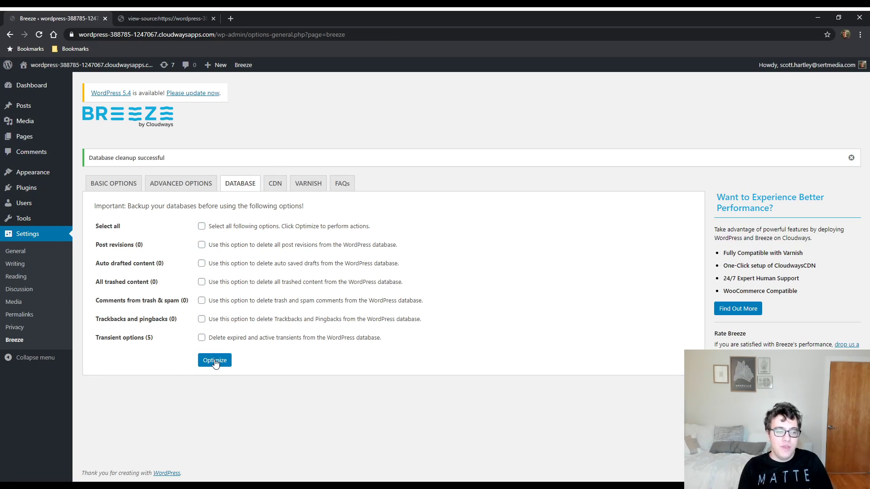
pyautogui.click(215, 362)
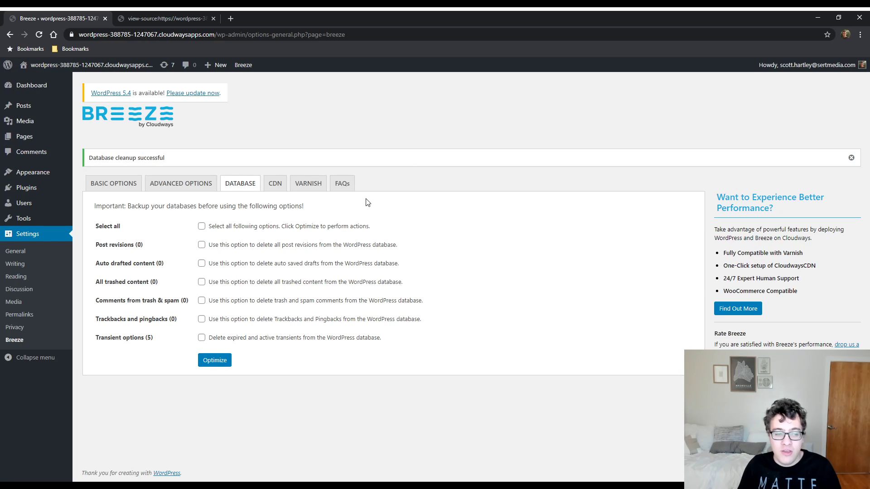
# In CDN settings, activate the CDN, inspect CDN Content, and turn off Relative path.
pyautogui.click(271, 187)
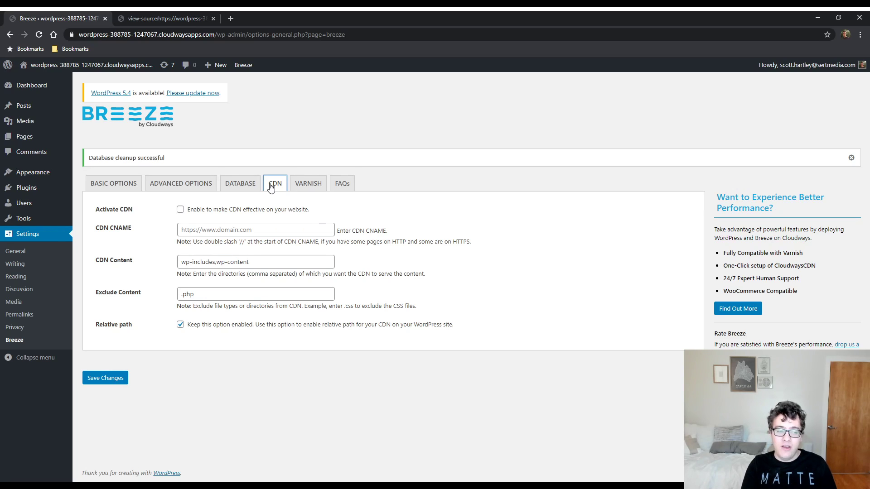
pyautogui.click(180, 209)
pyautogui.moveTo(264, 262); pyautogui.dragTo(157, 266)
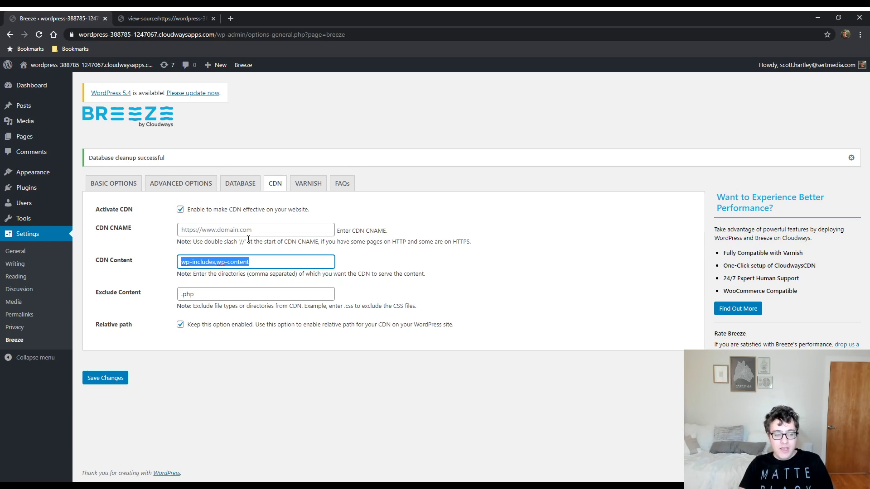
pyautogui.moveTo(235, 286); pyautogui.dragTo(102, 284)
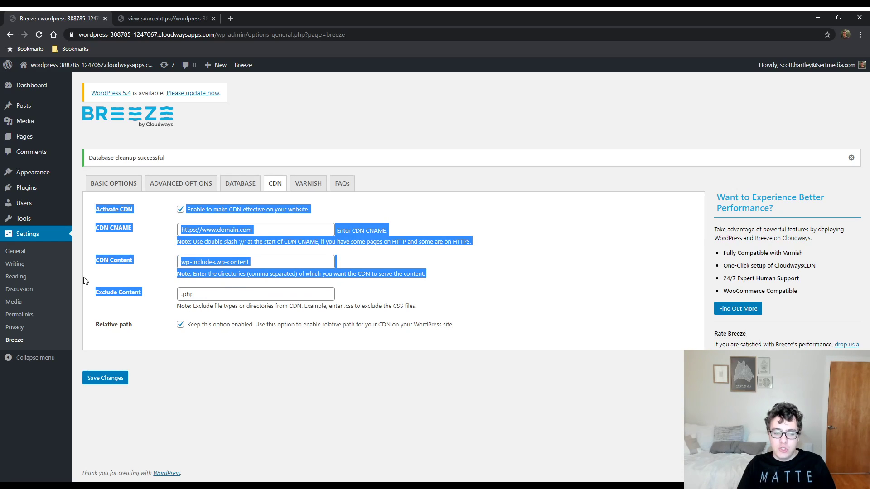
pyautogui.click(102, 285)
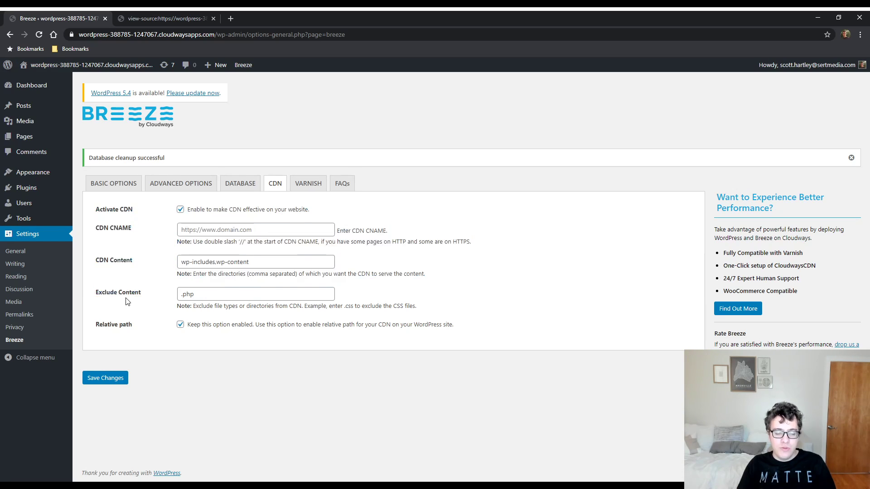
pyautogui.click(180, 325)
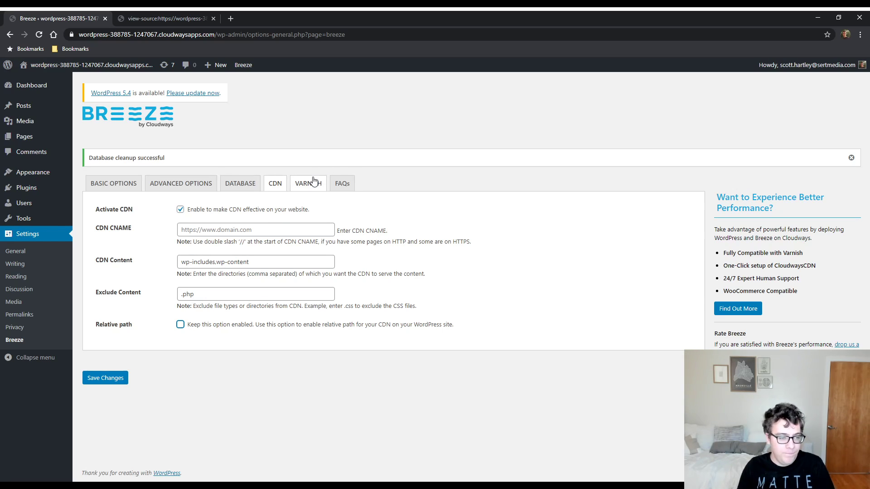
# View the Varnish options with auto purge and default server, then the FAQs.
pyautogui.click(302, 189)
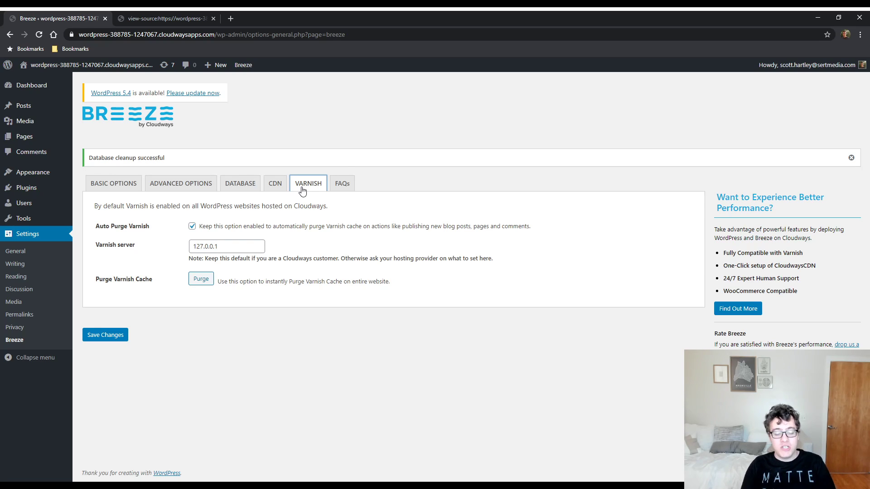
pyautogui.click(349, 180)
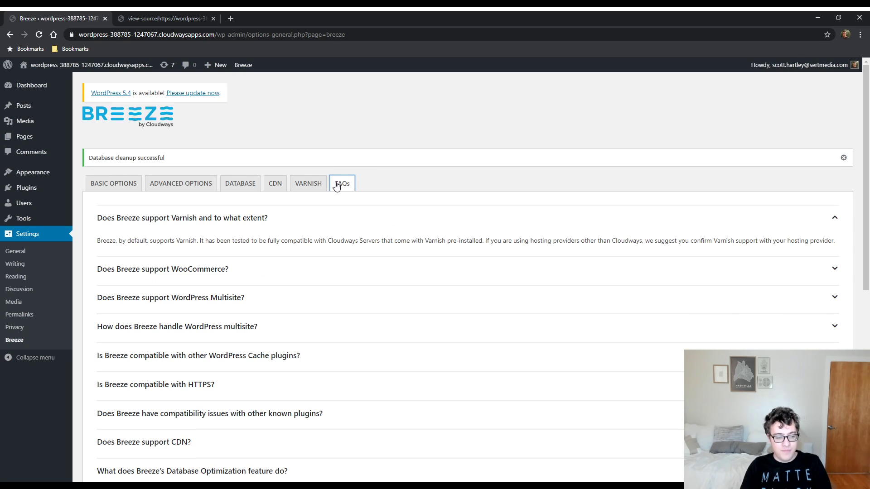
# Expand the 'How does Breeze handle WordPress multisite?' FAQ and read through its answer.
pyautogui.click(279, 335)
pyautogui.scroll(-2, 275, 333)
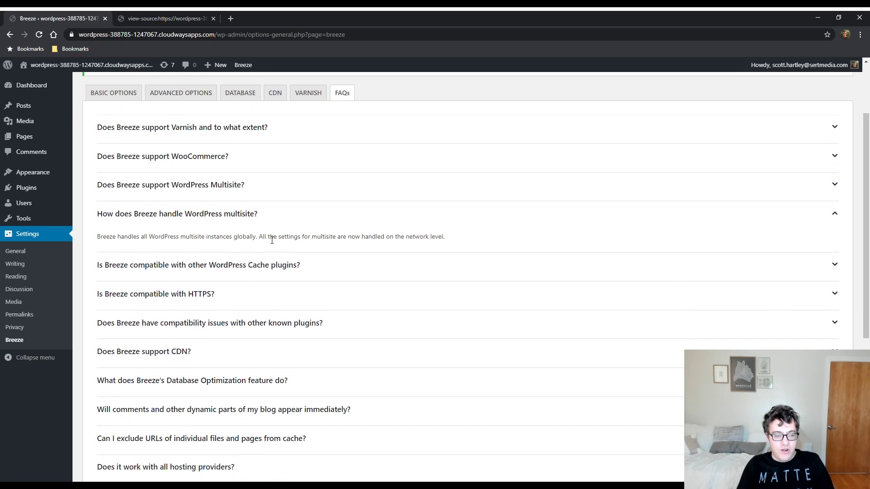
pyautogui.moveTo(270, 239); pyautogui.dragTo(434, 239)
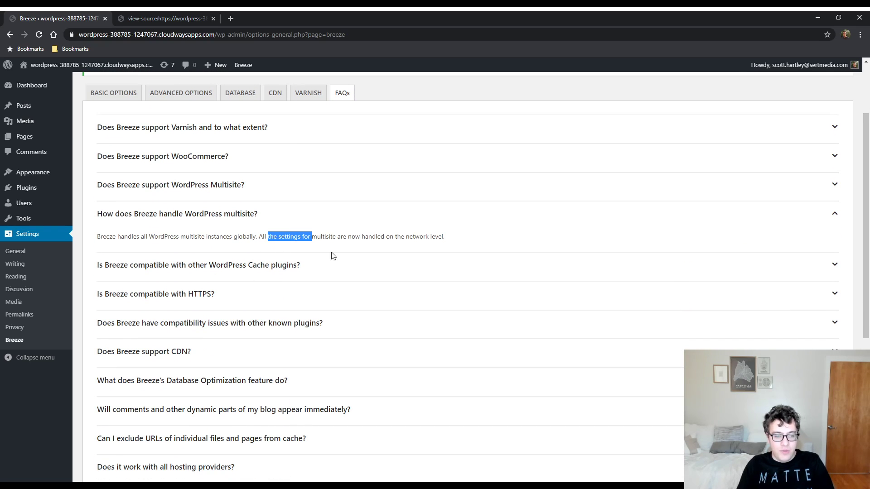
pyautogui.click(302, 234)
pyautogui.doubleClick(262, 238)
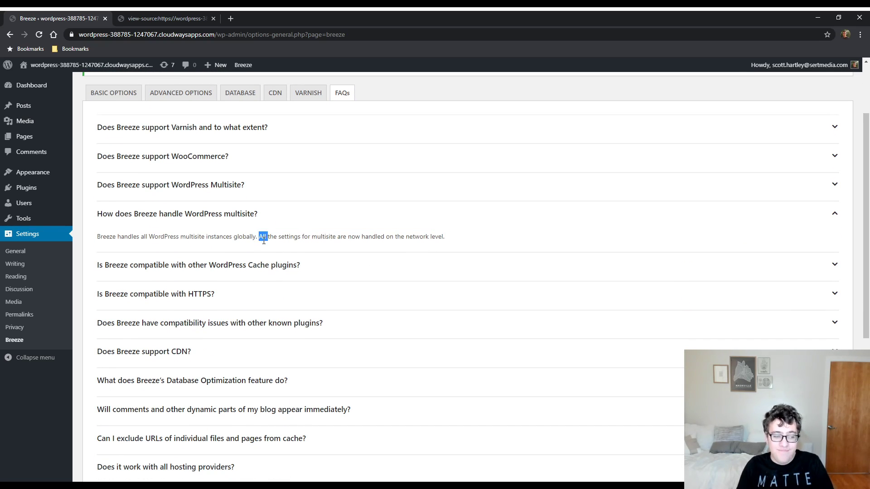
pyautogui.click(263, 240)
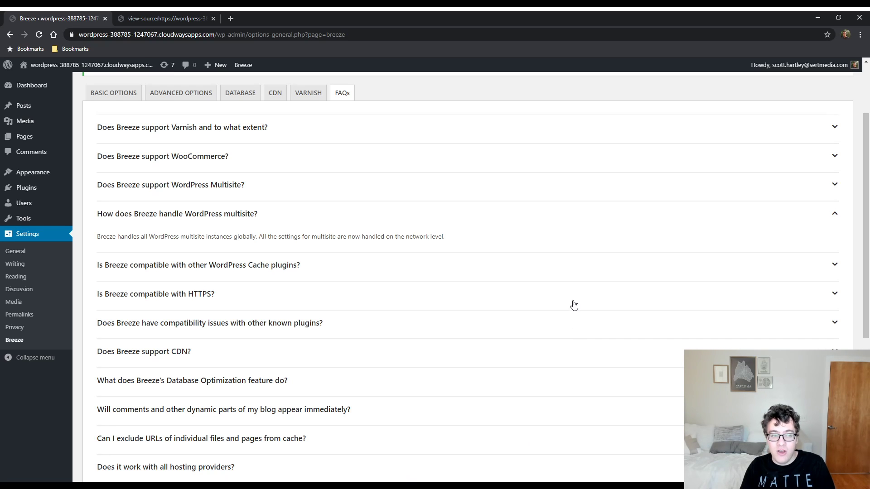
pyautogui.scroll(2, 503, 261)
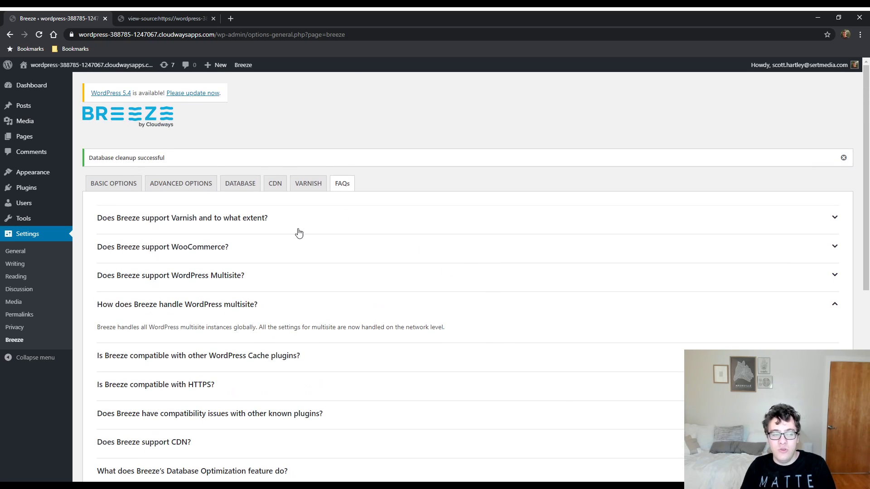